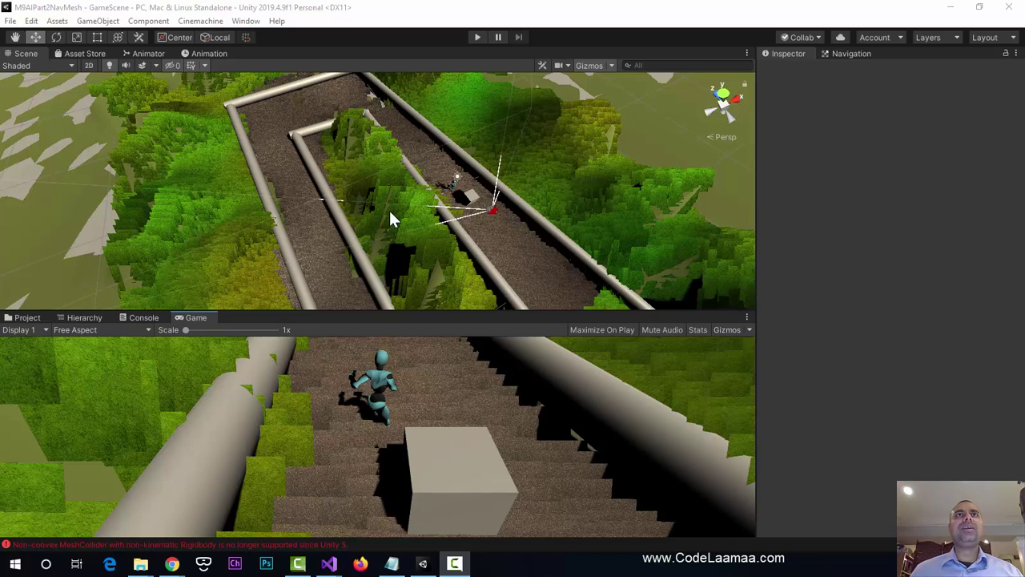
Show the code download options of the Unity-Technologies/NavMeshComponents repository on GitHub.
left_click_drag(440, 213, 476, 229, "alt")
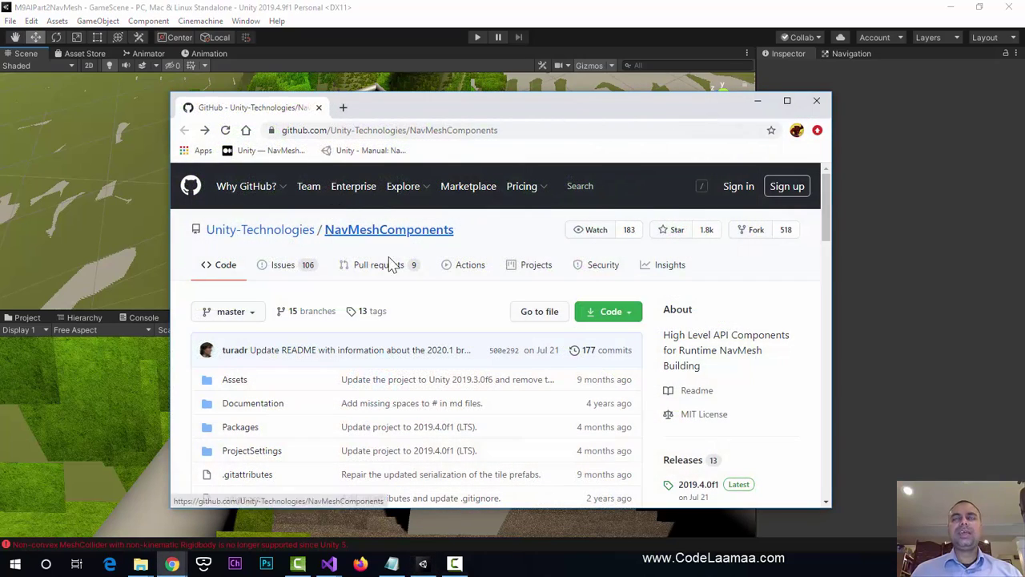
left_click_drag(578, 106, 567, 52)
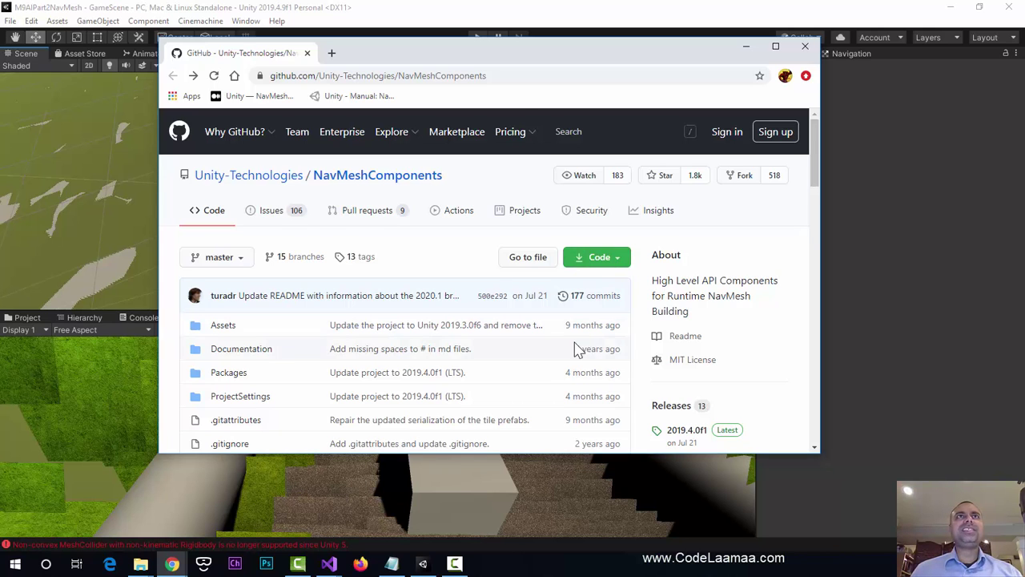
scroll(577, 337, "down", 1)
left_click(616, 193)
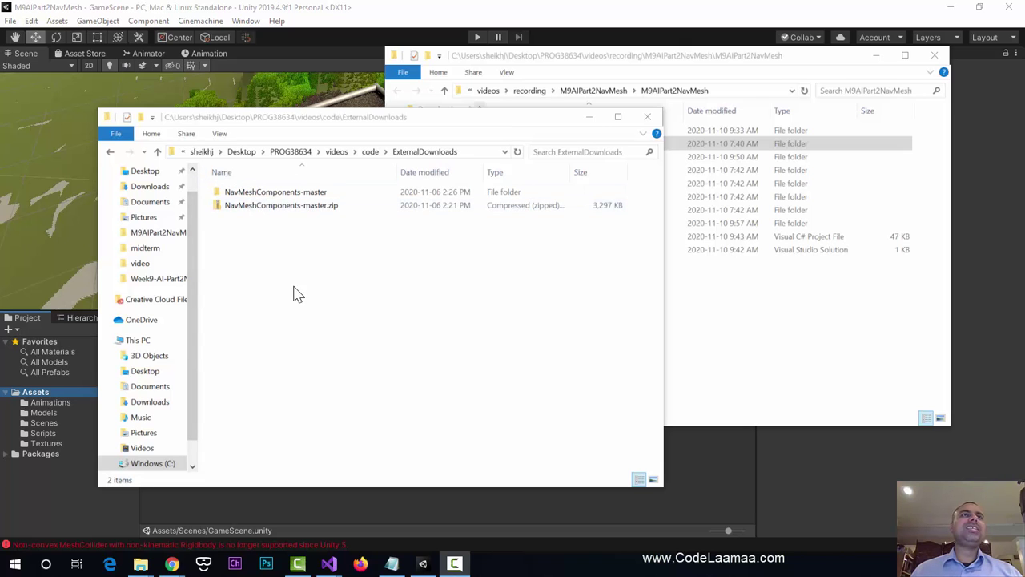
Open the Assets folder of the downloaded NavMeshComponents-master and the Assets folder of the M9AIPart2NavMesh project.
double_click(251, 195)
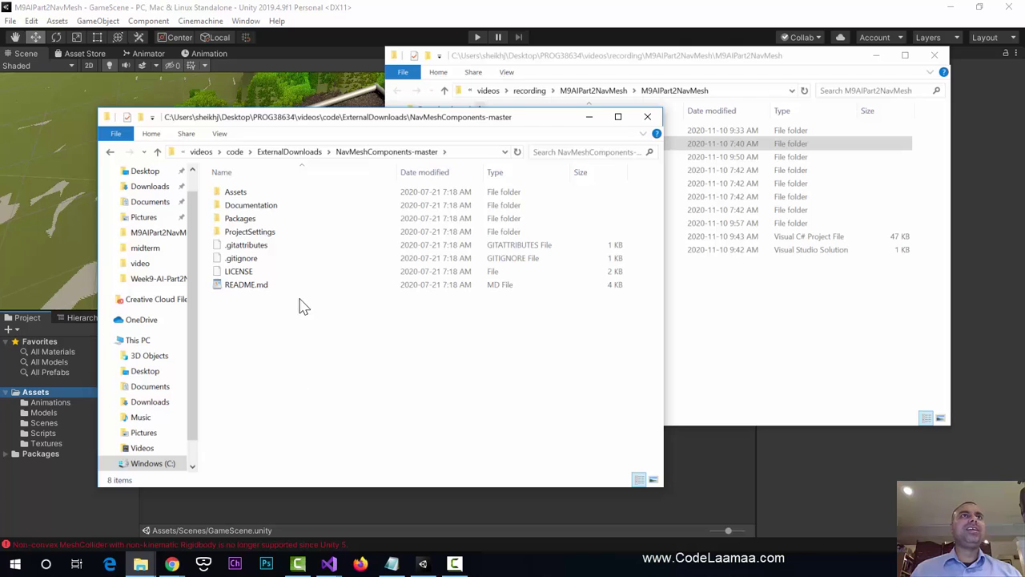
double_click(255, 197)
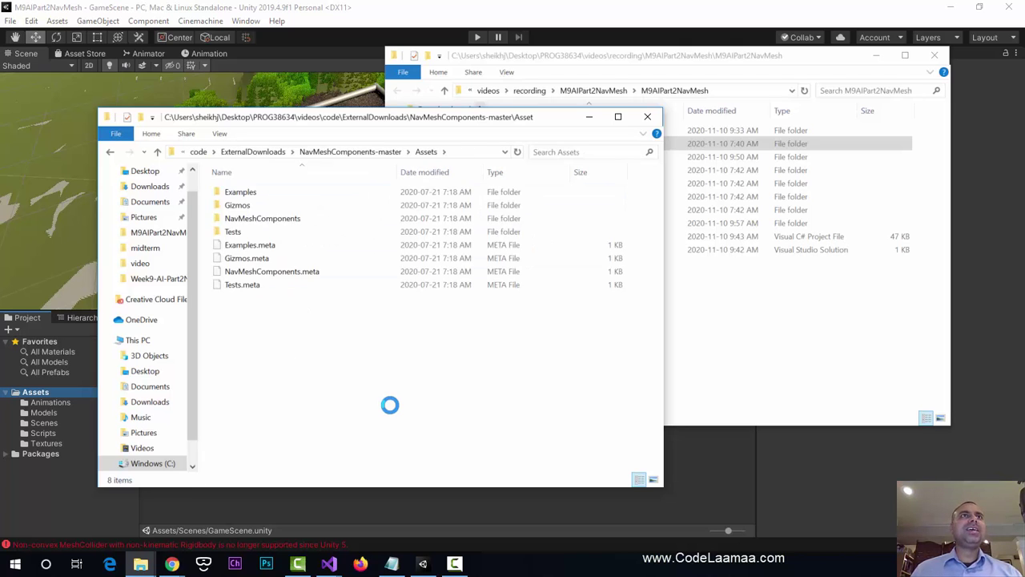
left_click(266, 221)
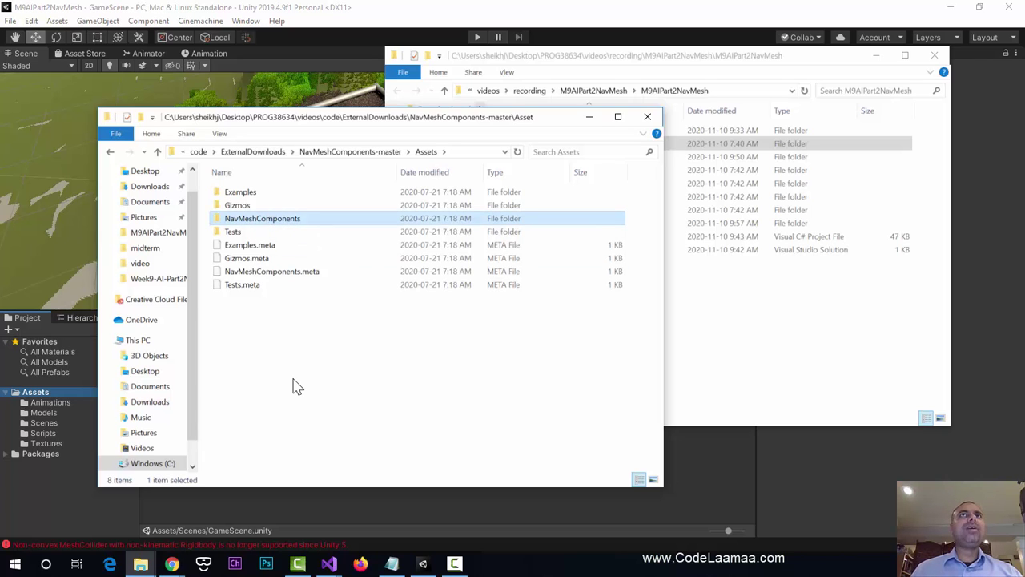
left_click(717, 61)
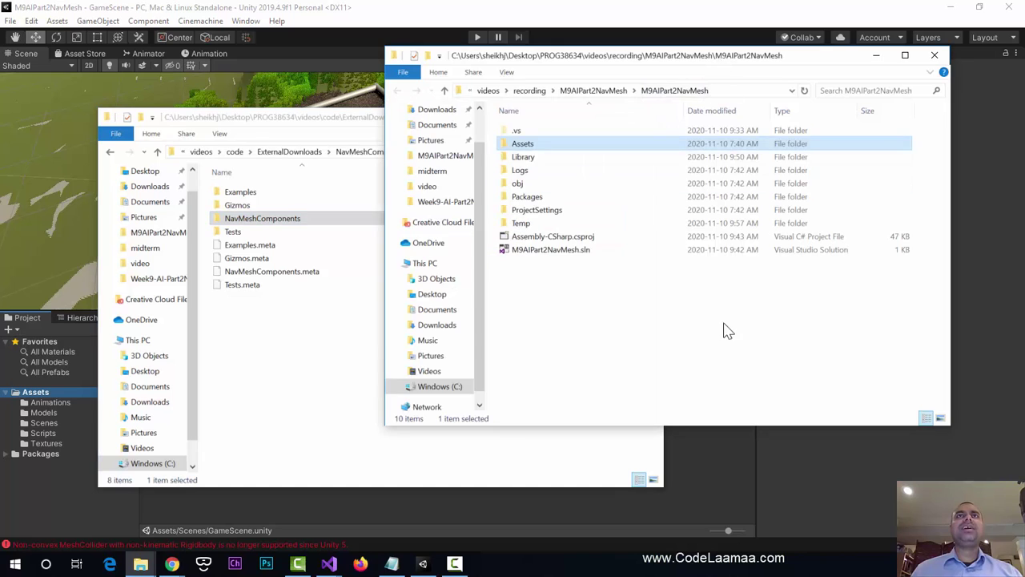
double_click(521, 144)
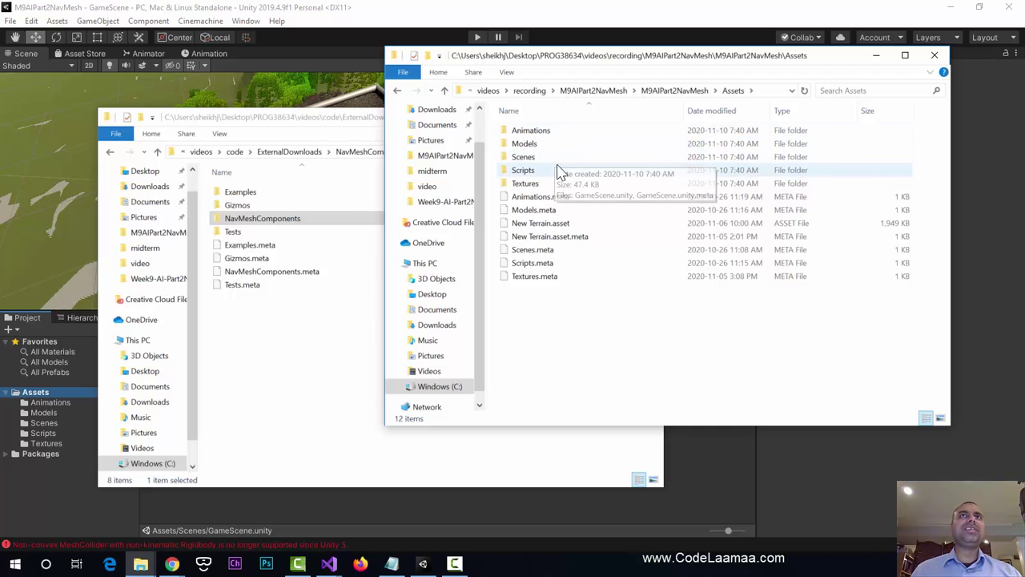
Copy the NavMeshComponents folder into the M9AIPart2NavMesh project's Assets folder and switch back to Unity to import it.
left_click(259, 225)
right_click(259, 226)
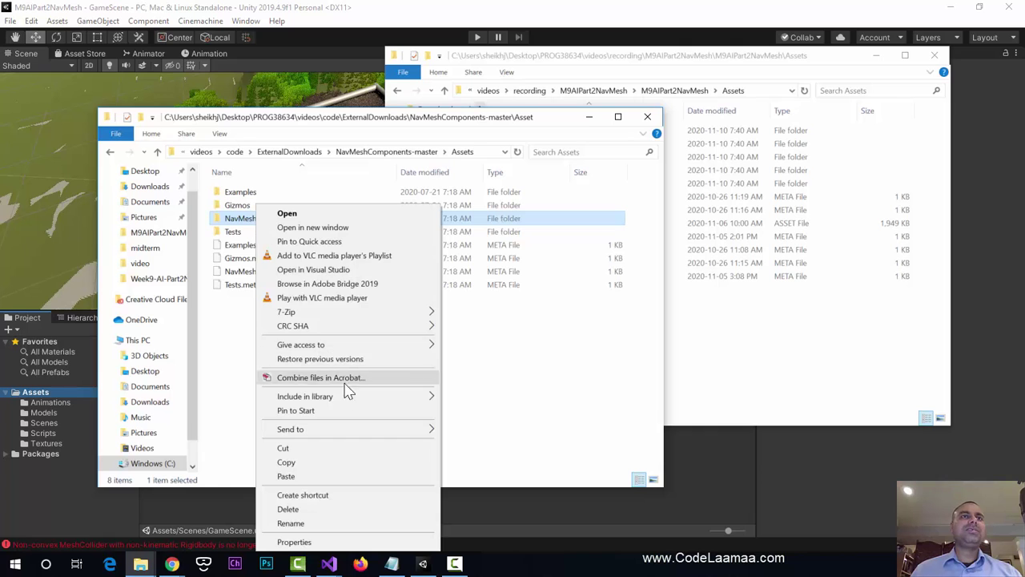
left_click(331, 462)
left_click(766, 296)
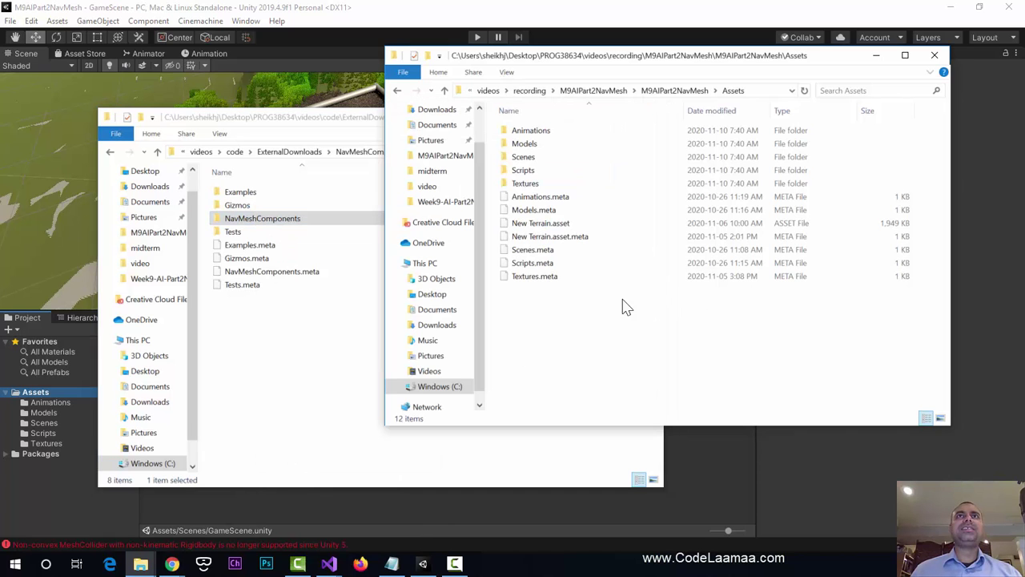
right_click(541, 320)
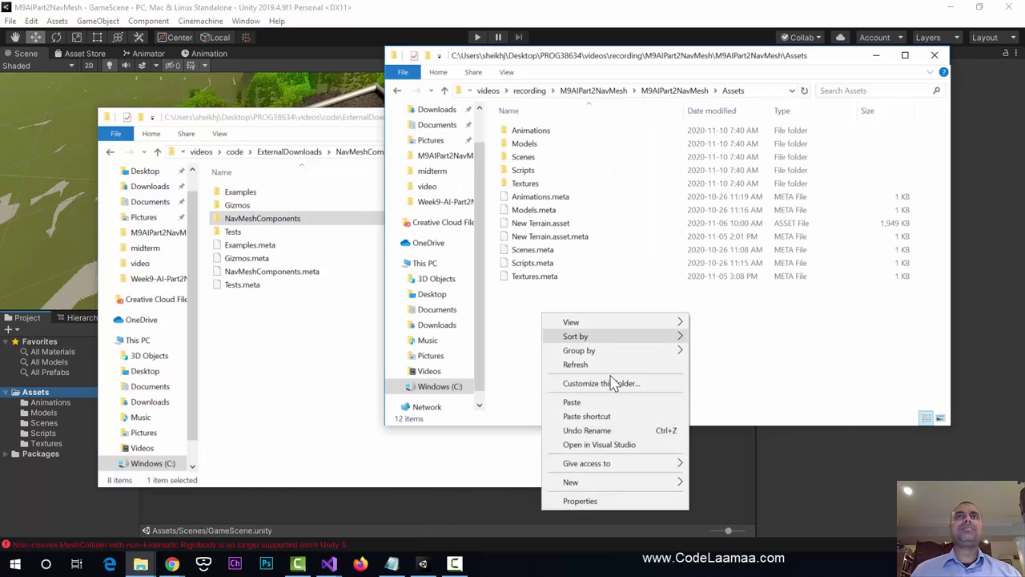
left_click(618, 400)
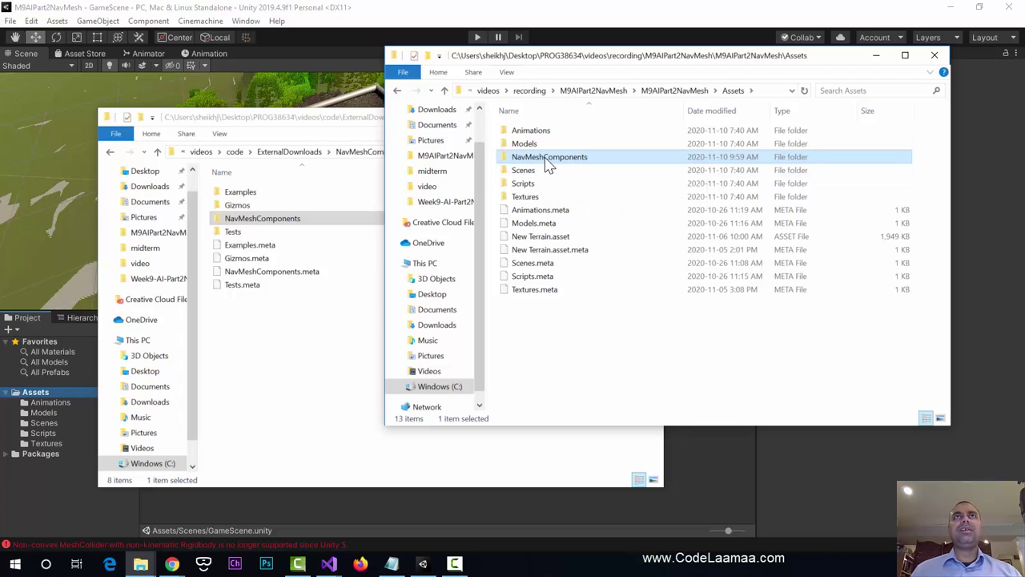
left_click(582, 13)
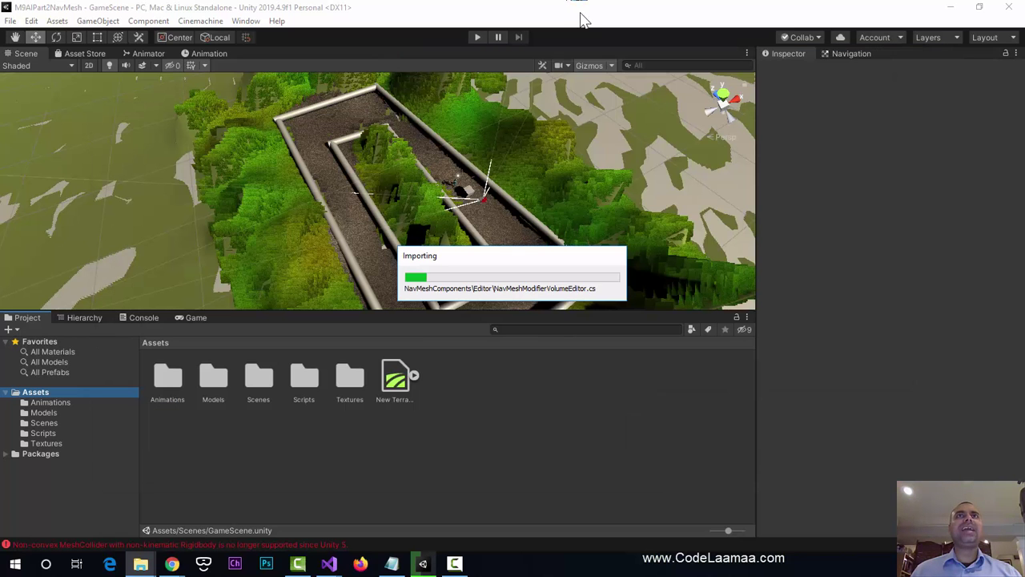
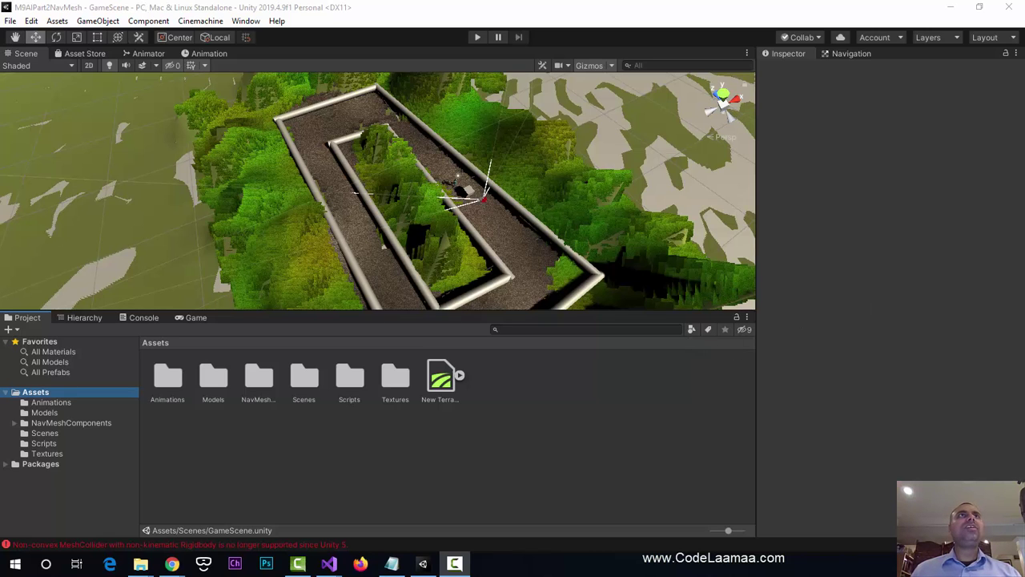
Open the AI Navigation window.
left_click(253, 20)
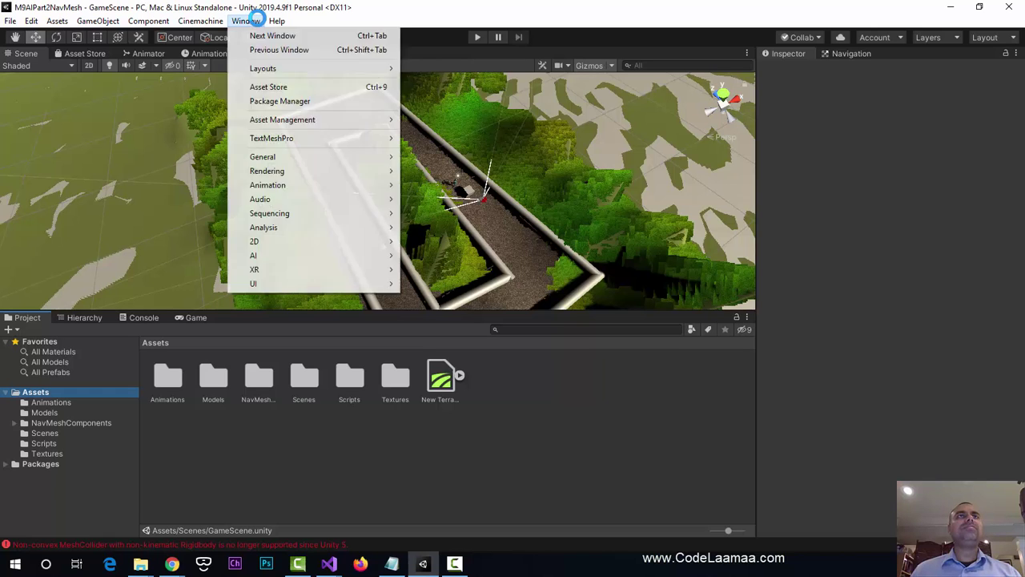
mouse_move(287, 263)
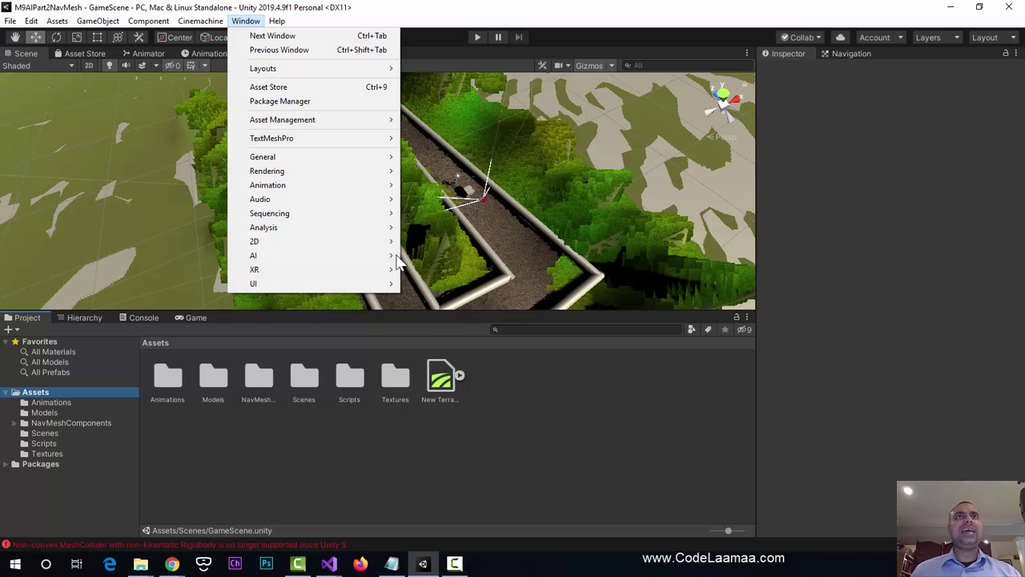
left_click(428, 256)
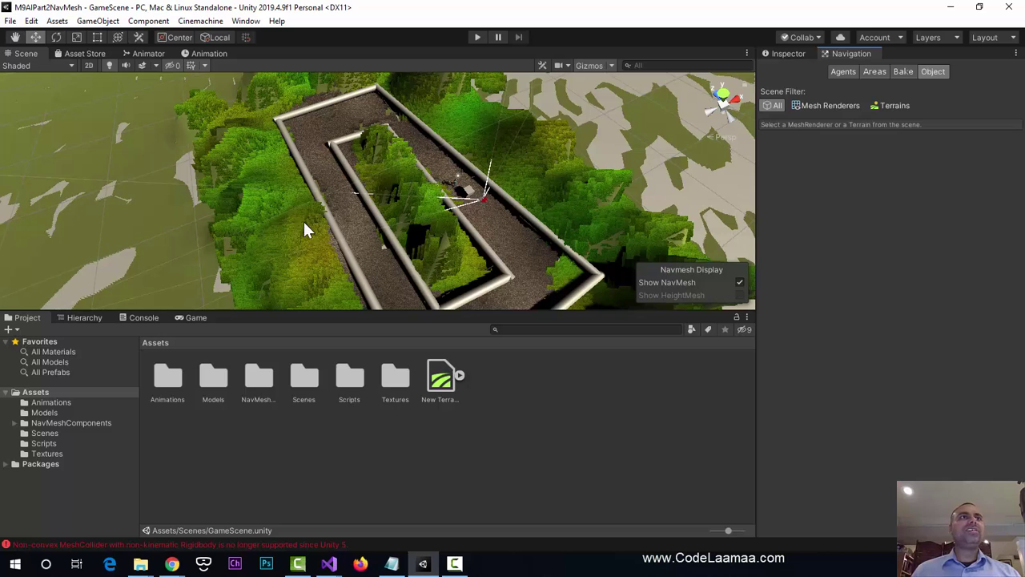
Mark all eight cylinders, Cylinder to Cylinder (7), under Walls as Navigation Static.
left_click(73, 318)
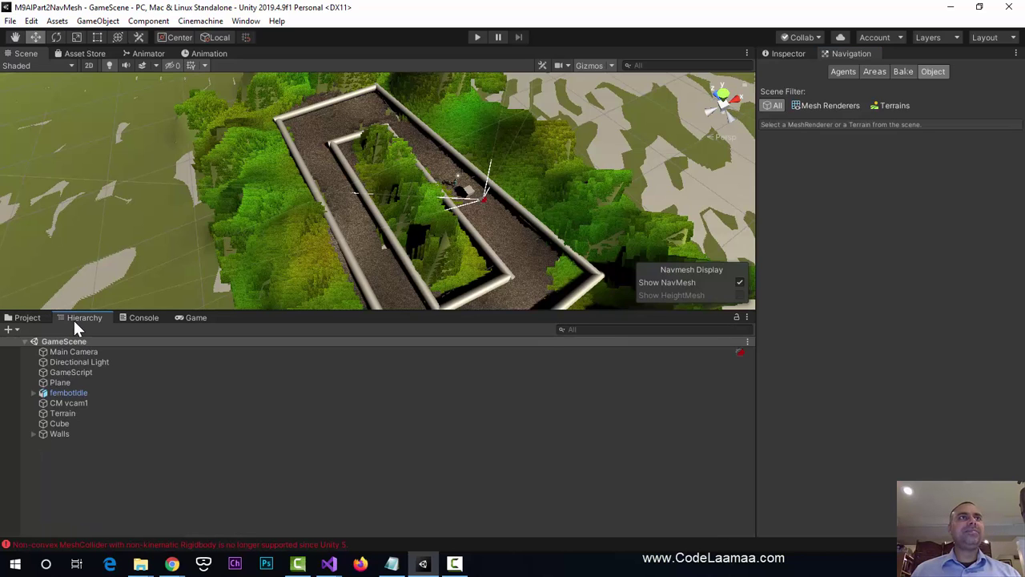
left_click(52, 433)
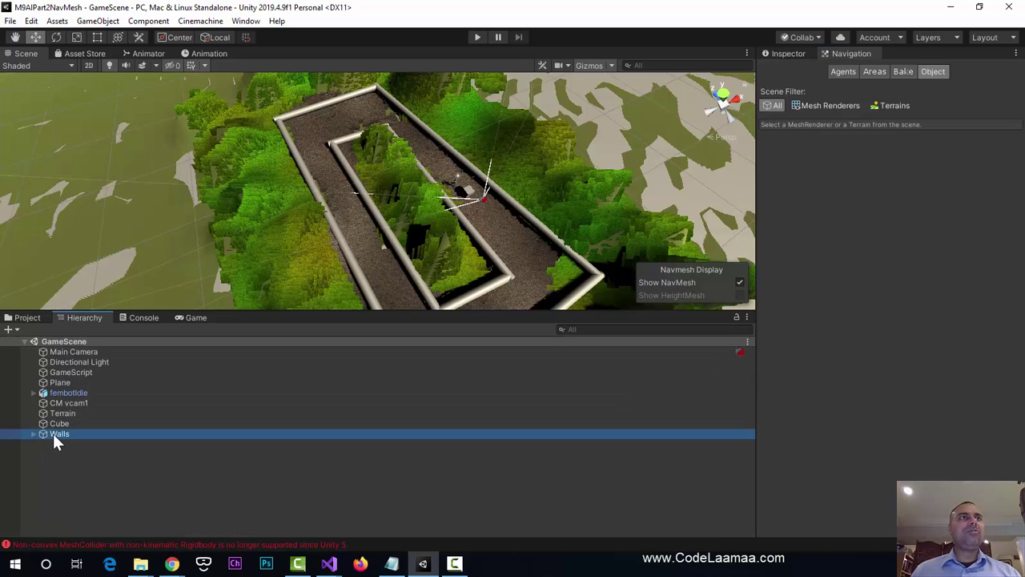
left_click(33, 433)
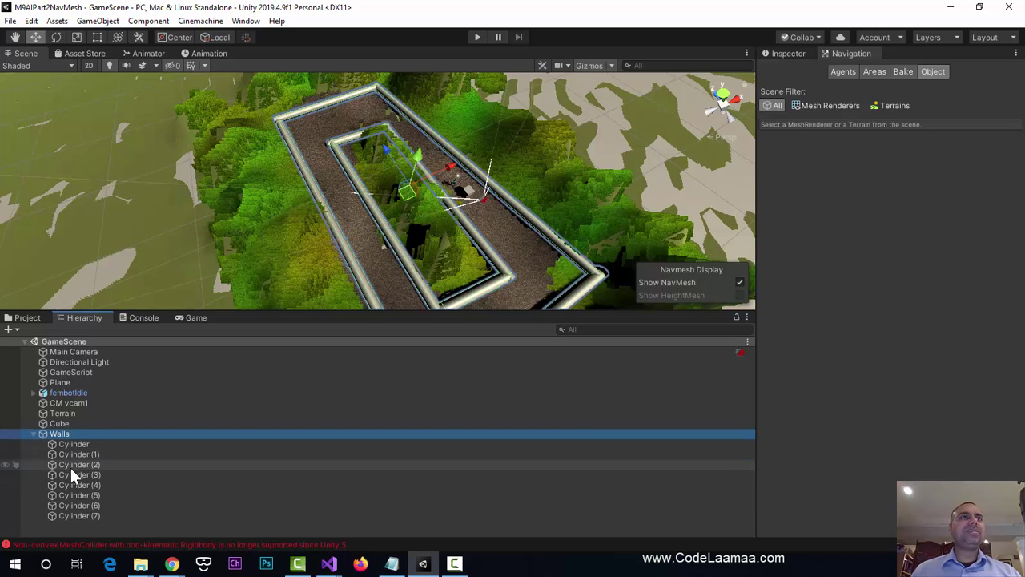
left_click(82, 443)
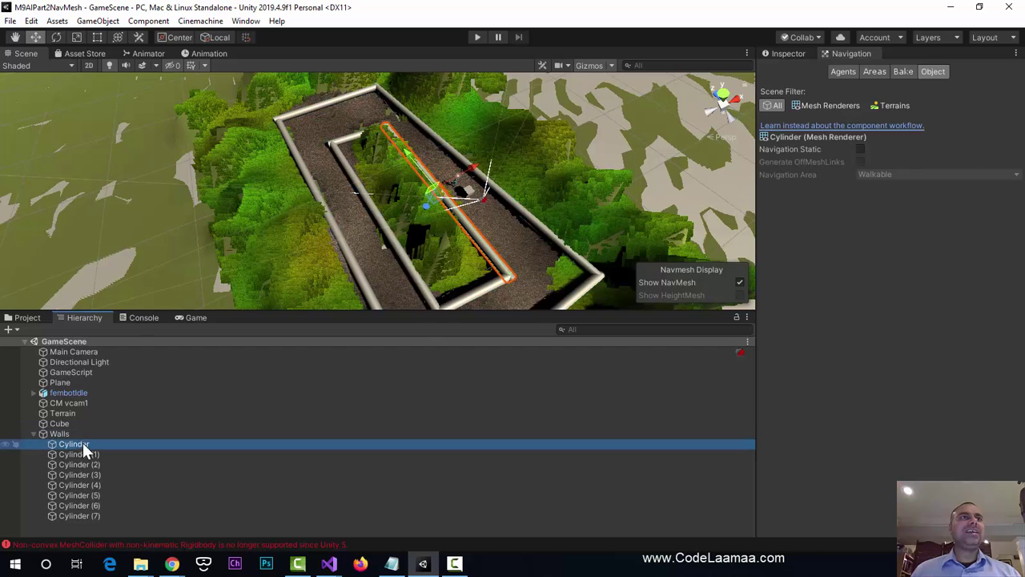
left_click(84, 453, "shift")
left_click(83, 463, "shift")
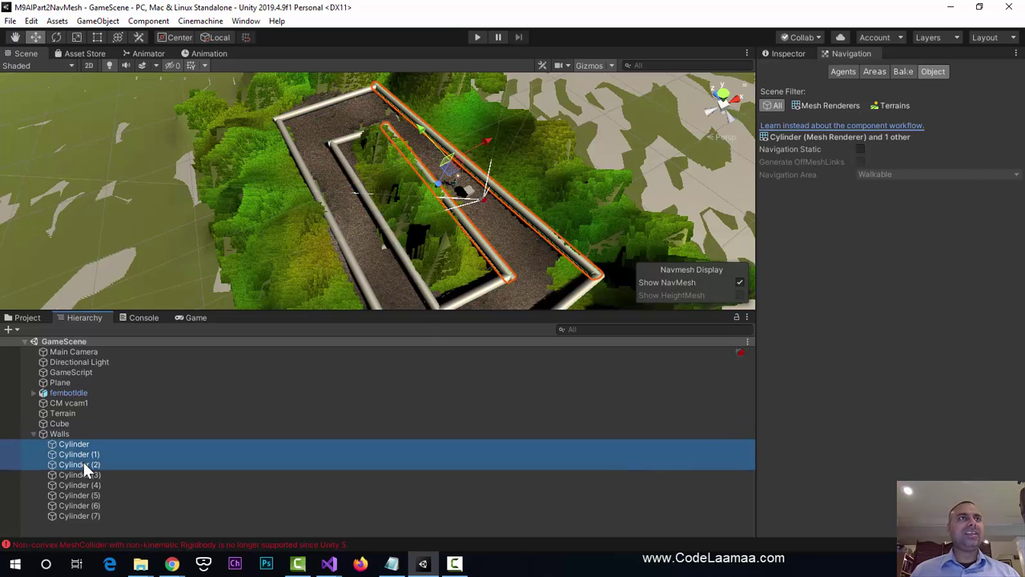
left_click(81, 472, "shift")
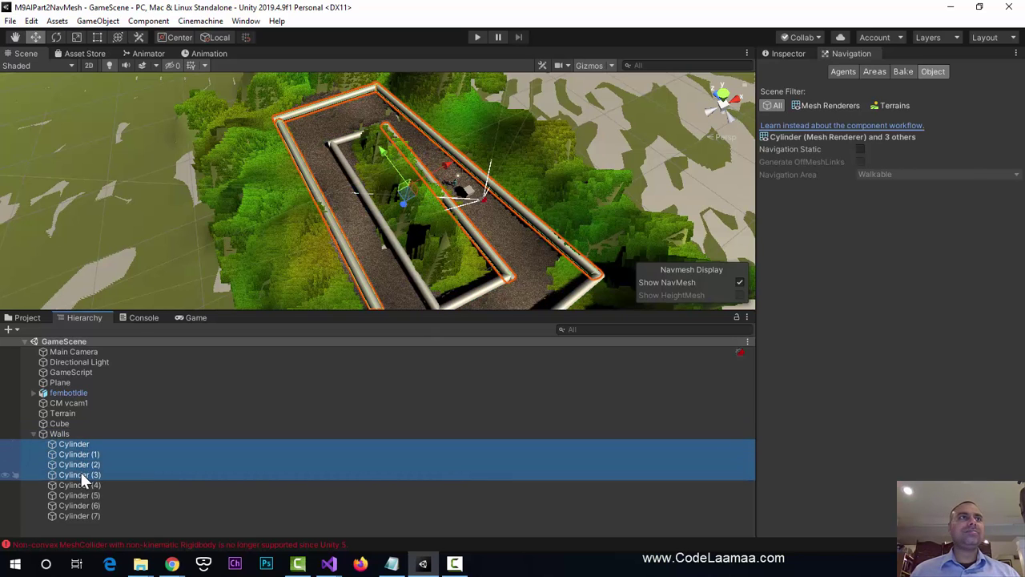
left_click(81, 483, "shift")
left_click(80, 496, "shift")
left_click(79, 503, "shift")
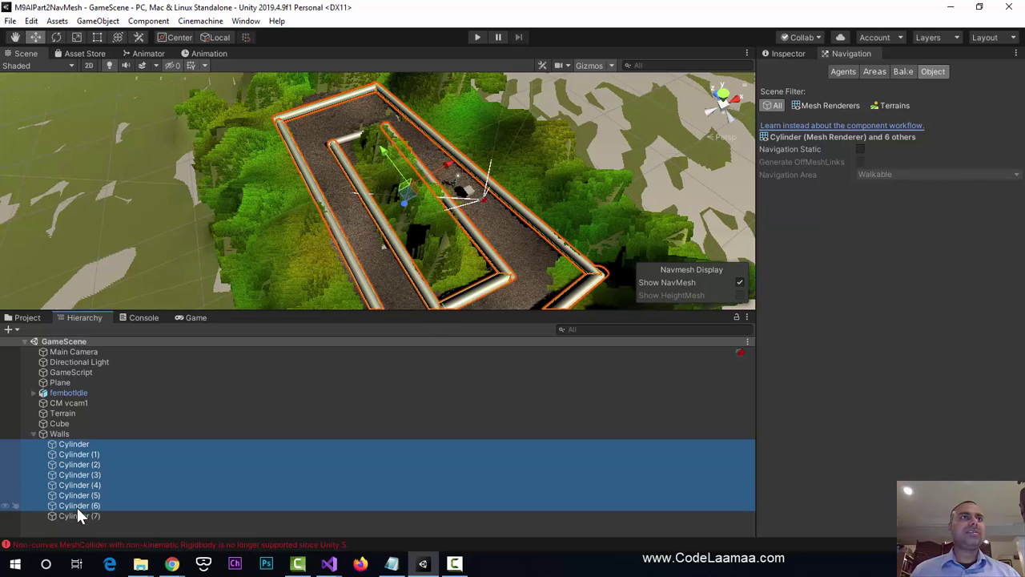
left_click(73, 514, "shift")
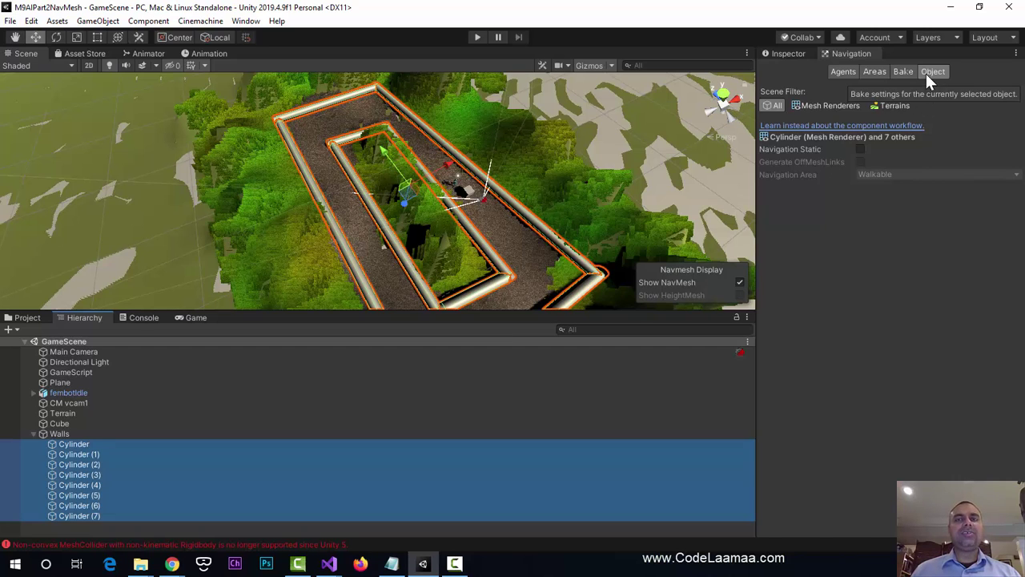
left_click(861, 149)
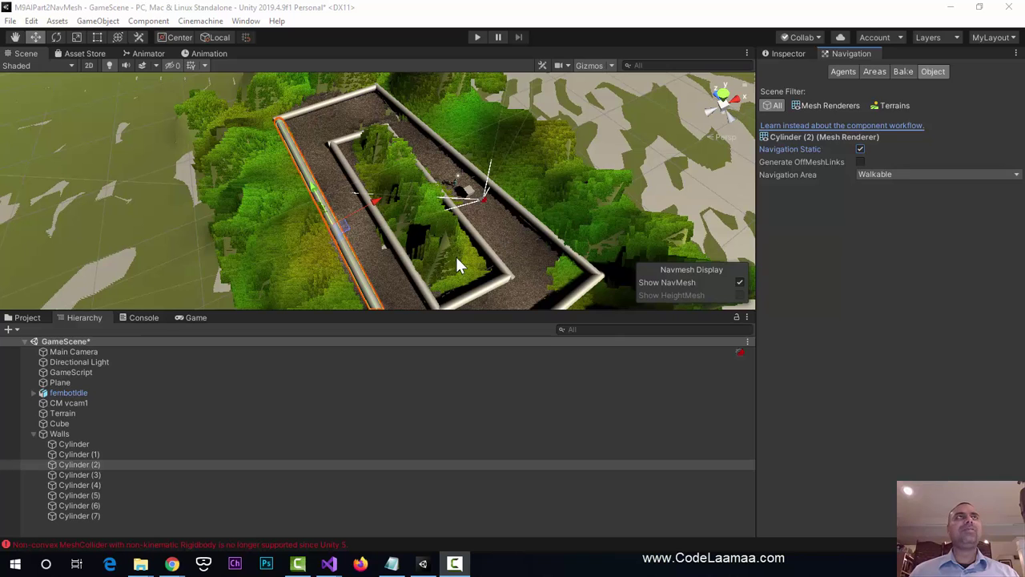
Add an AI NavMesh Surface object to the scene.
left_click(86, 20)
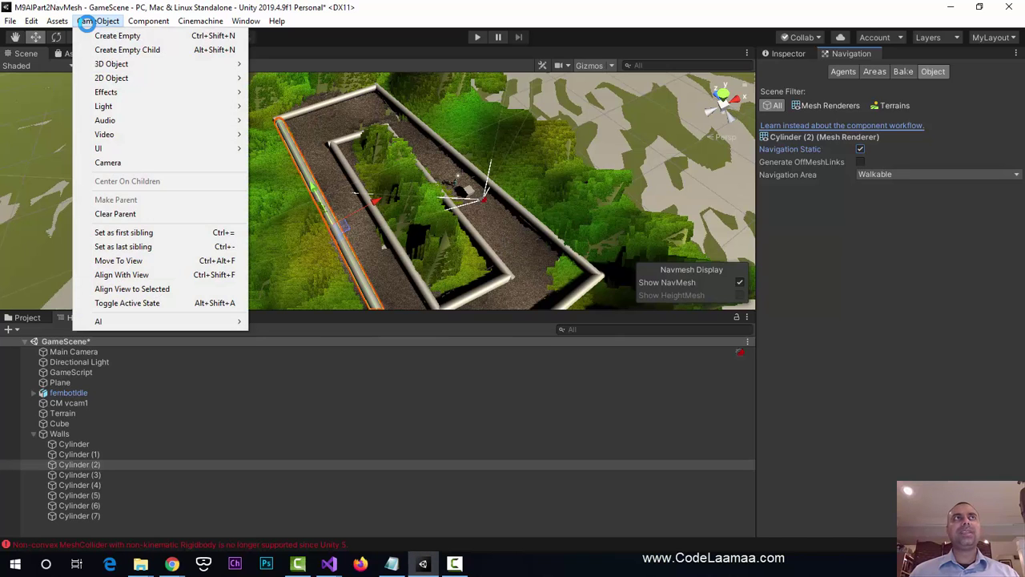
mouse_move(188, 324)
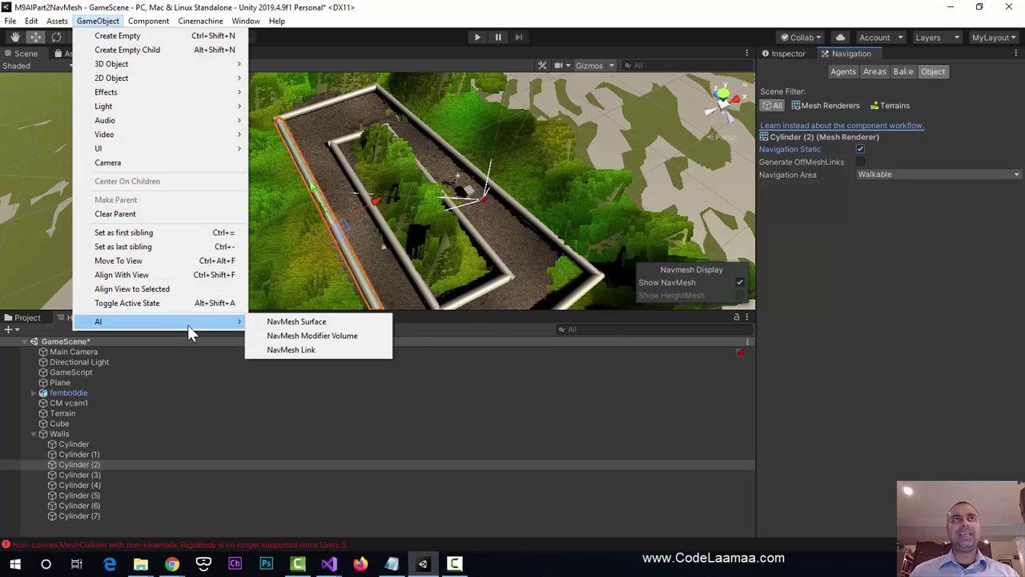
left_click(284, 322)
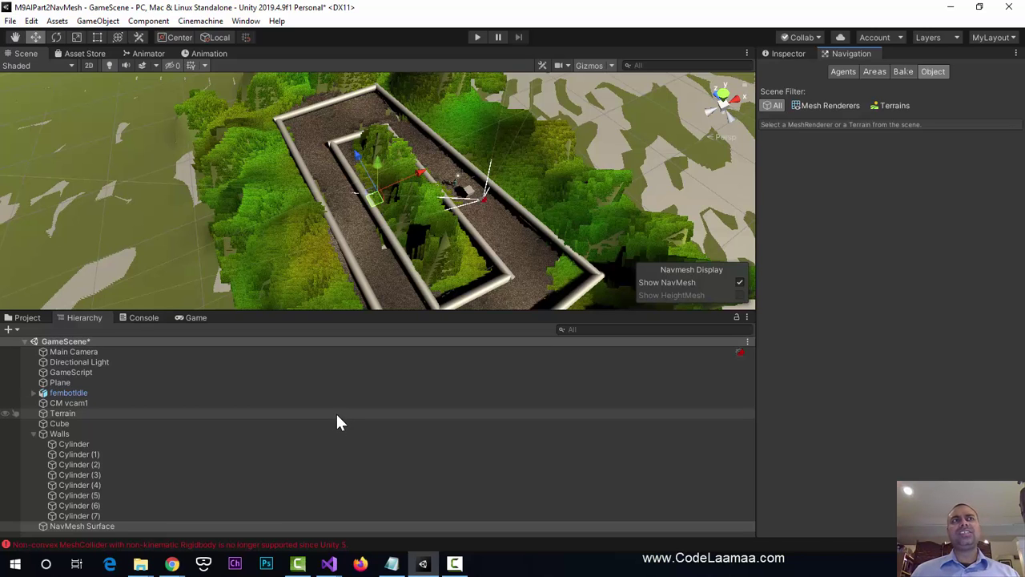
key("alt+Tab")
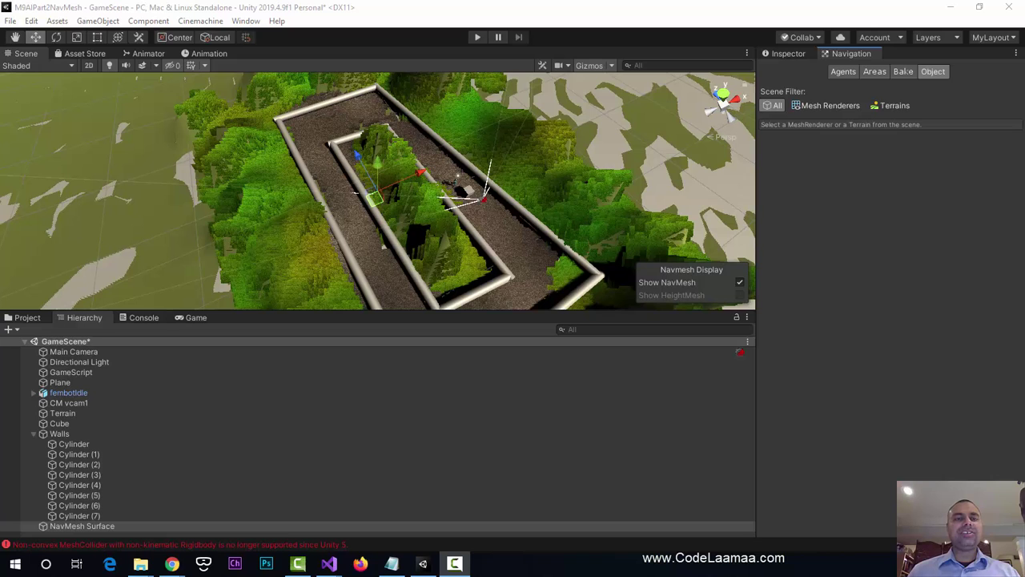
Add a NavMeshSurface component to the Terrain object.
left_click(61, 416)
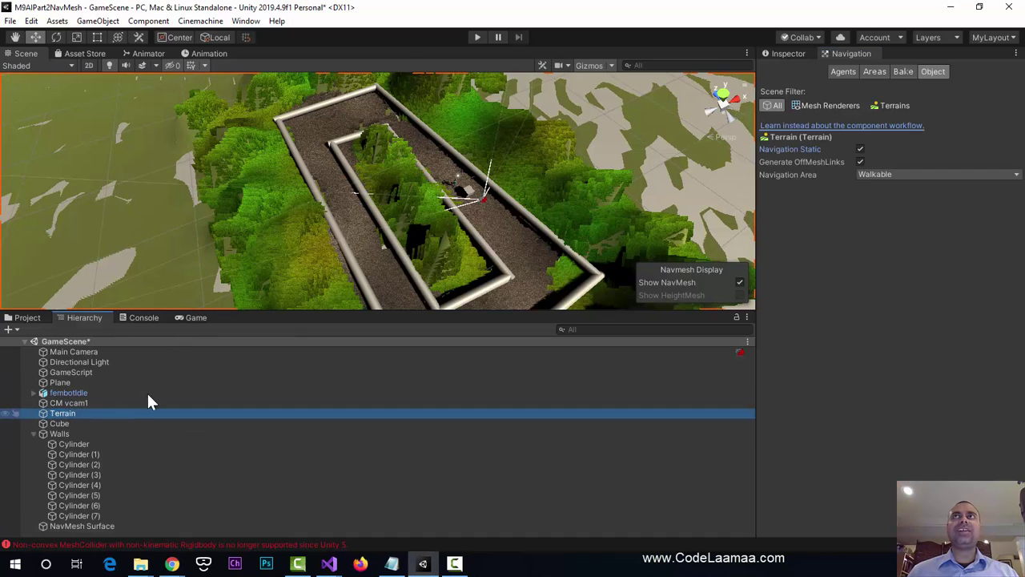
left_click(789, 55)
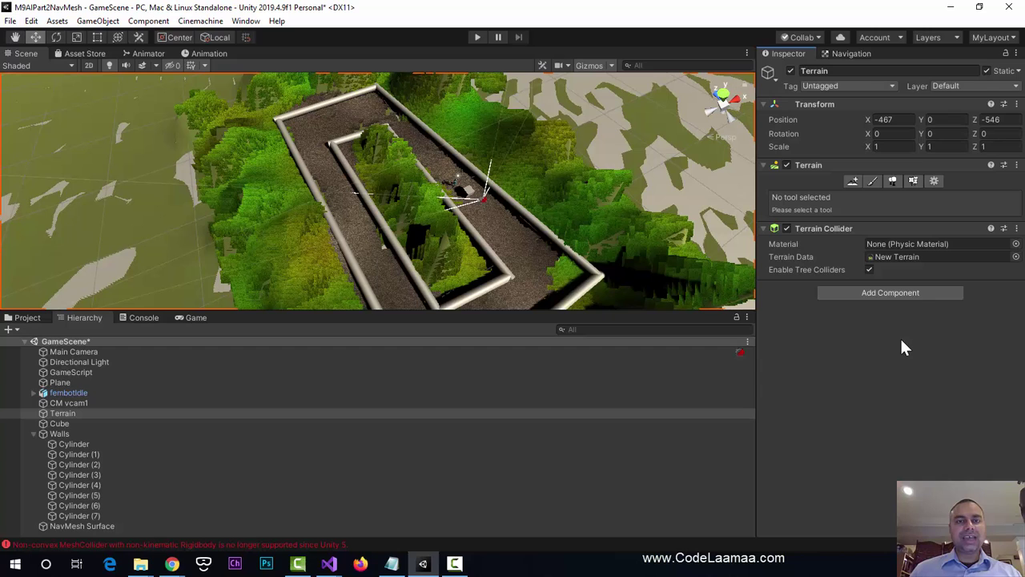
left_click(890, 293)
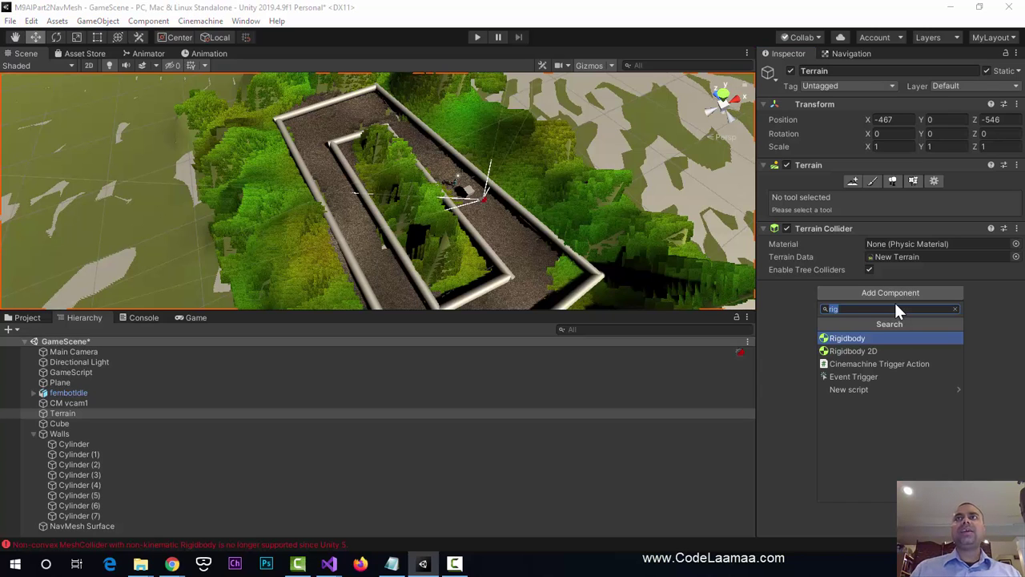
type("nav")
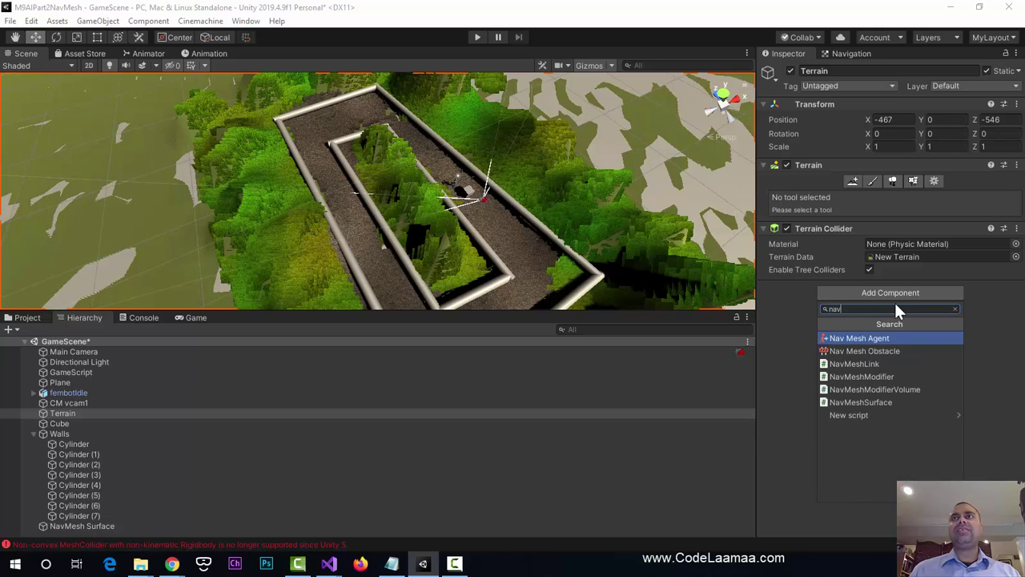
type("mesh")
key("Down")
key("Down")
key("Down")
key("Down")
key("Down")
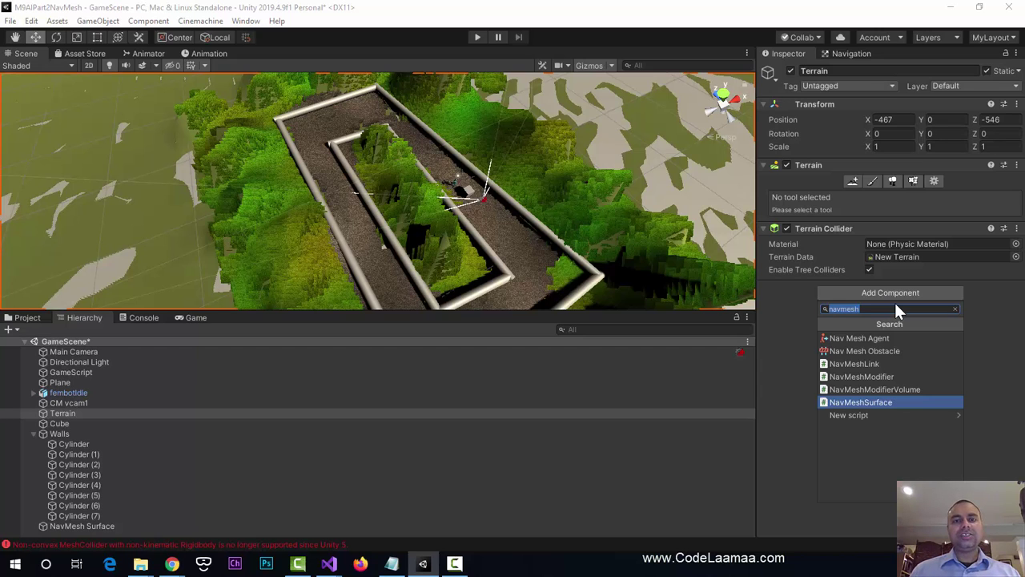
key("Return")
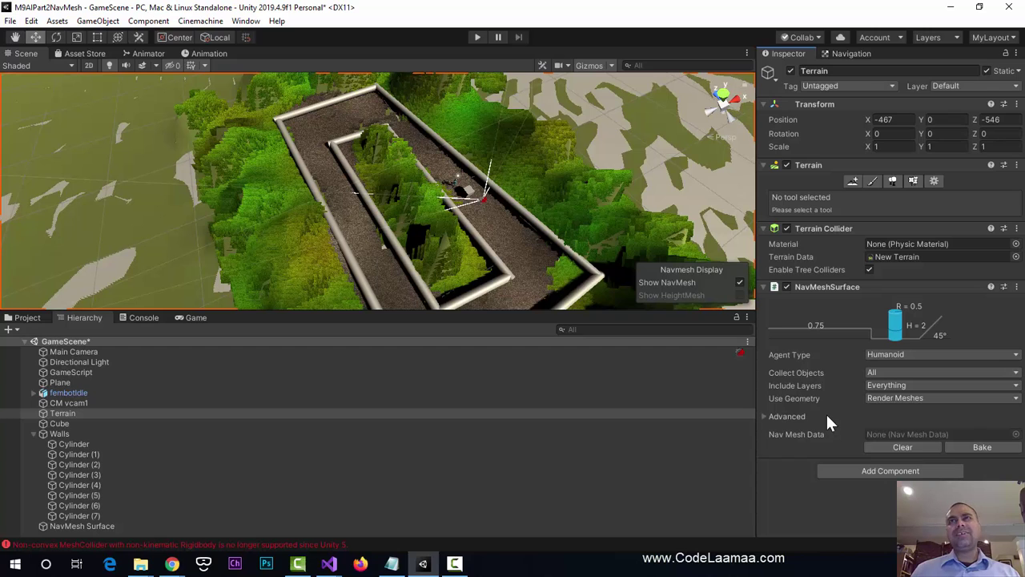
Expand the advanced settings of the Terrain's NavMeshSurface and bake its NavMesh.
left_click(895, 375)
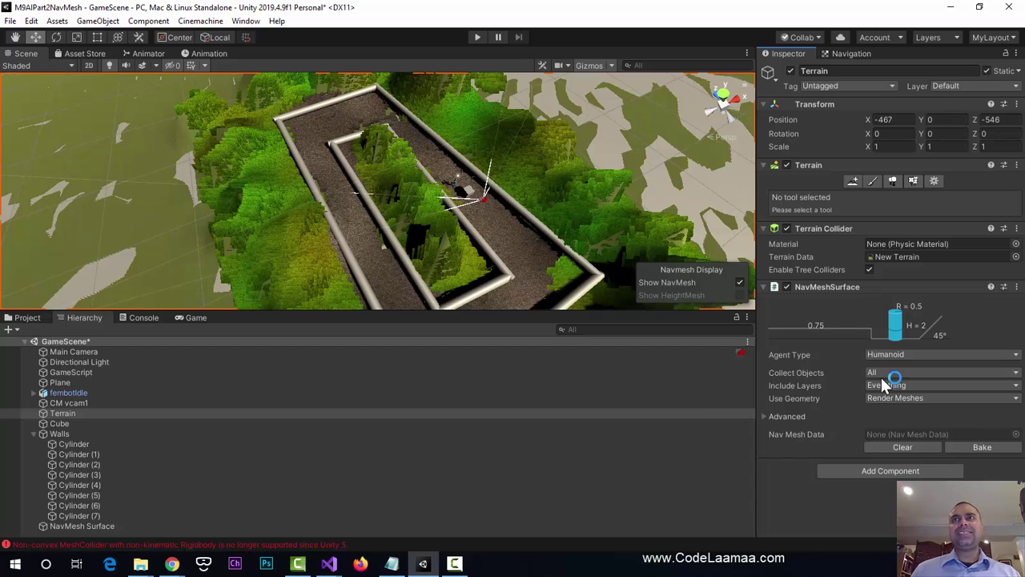
left_click(762, 414)
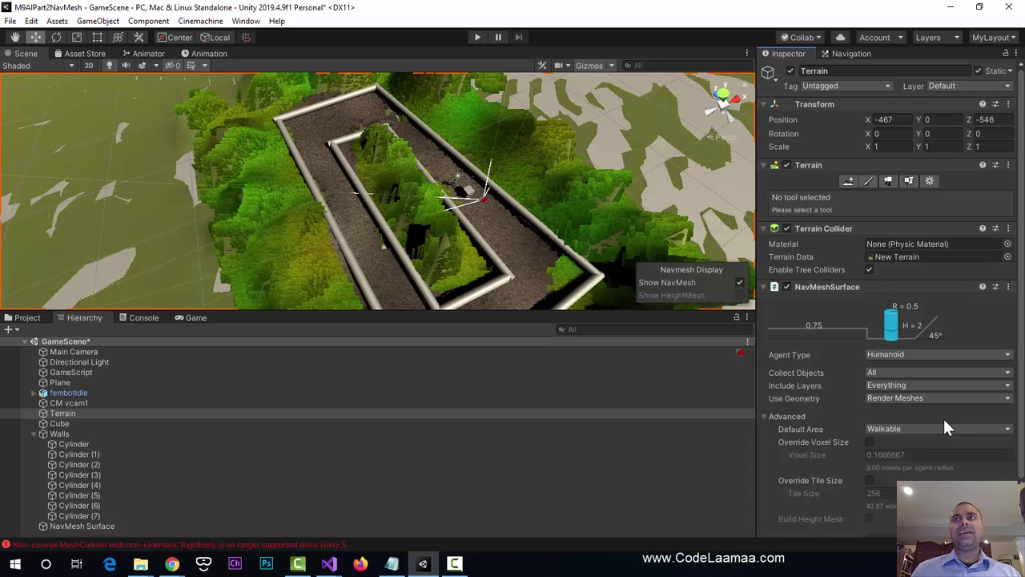
scroll(941, 383, "down", 2)
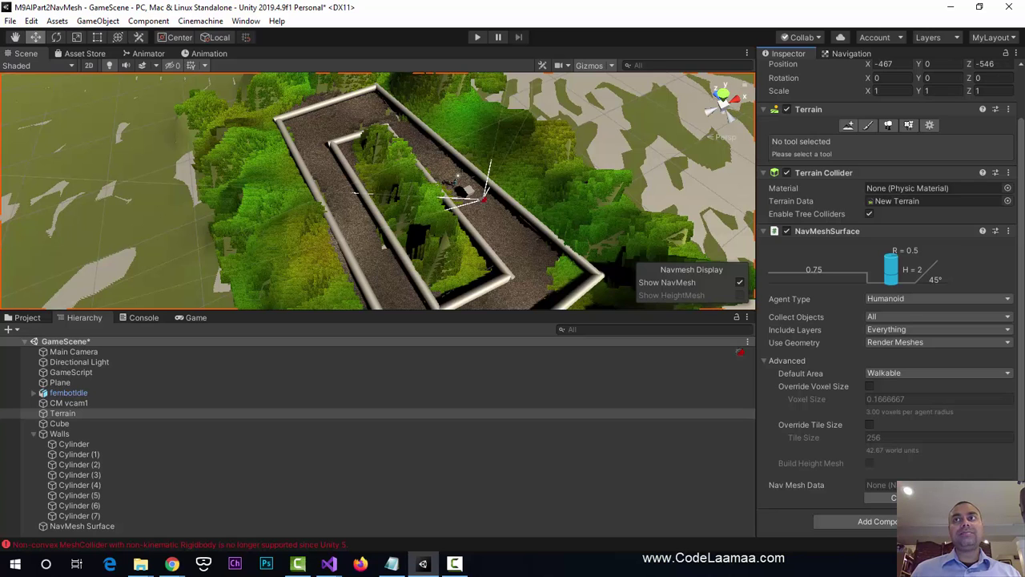
left_click(976, 497)
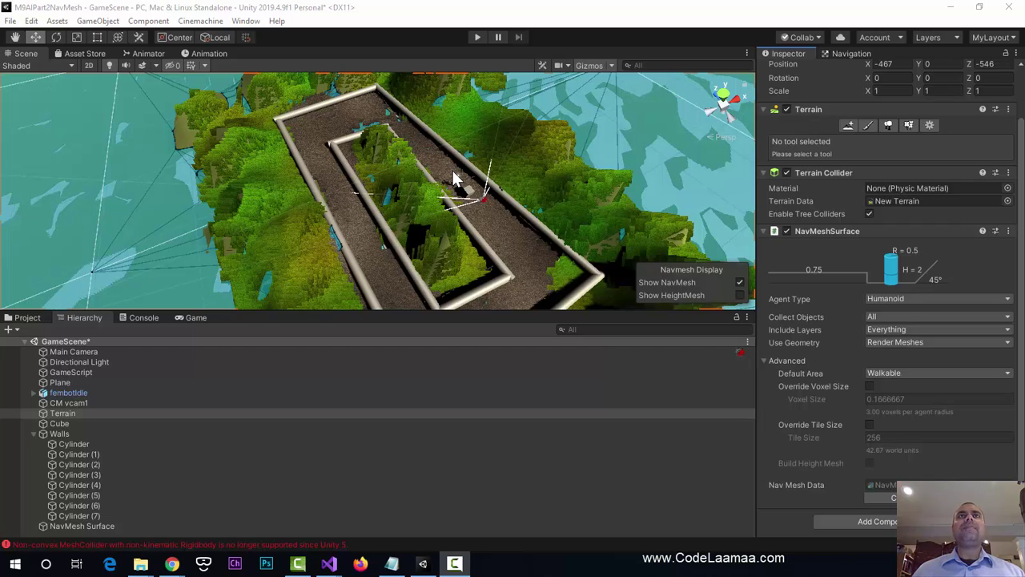
Move the fembotIdle character along the Z axis to the near end of the track, at about Z -13.78.
middle_click_drag(490, 287, 486, 252)
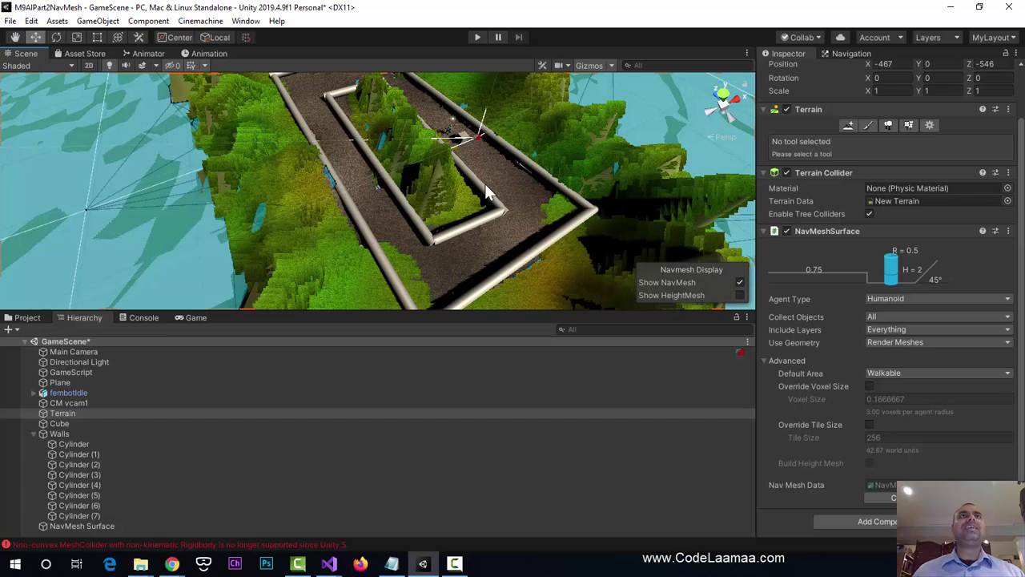
left_click(65, 392)
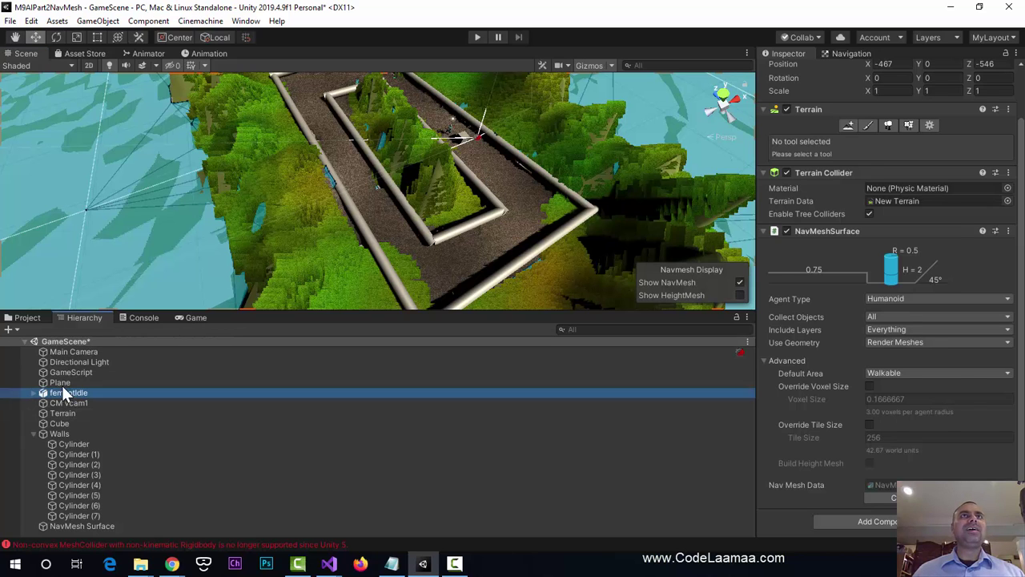
left_click(422, 103)
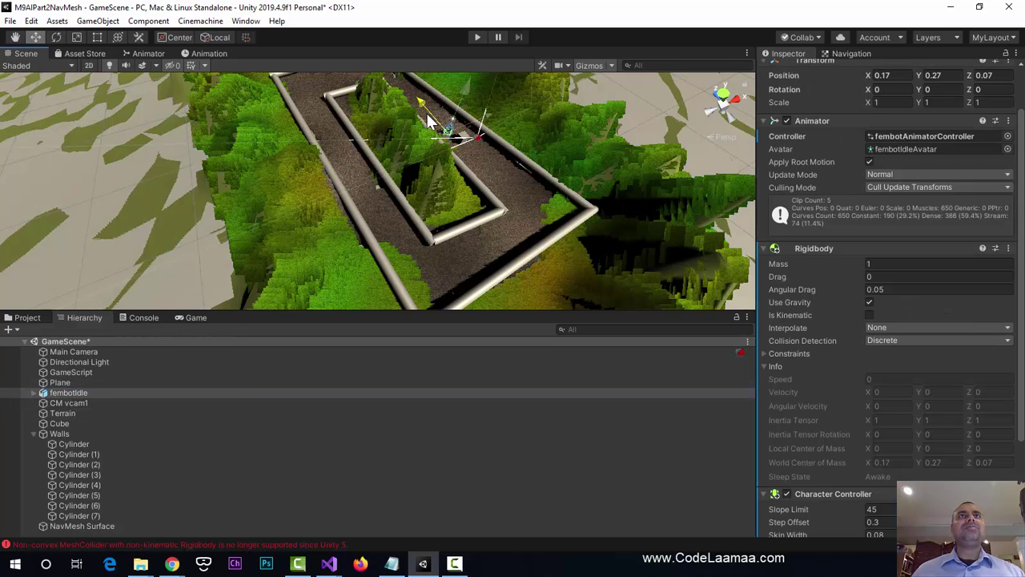
left_click_drag(425, 111, 512, 186)
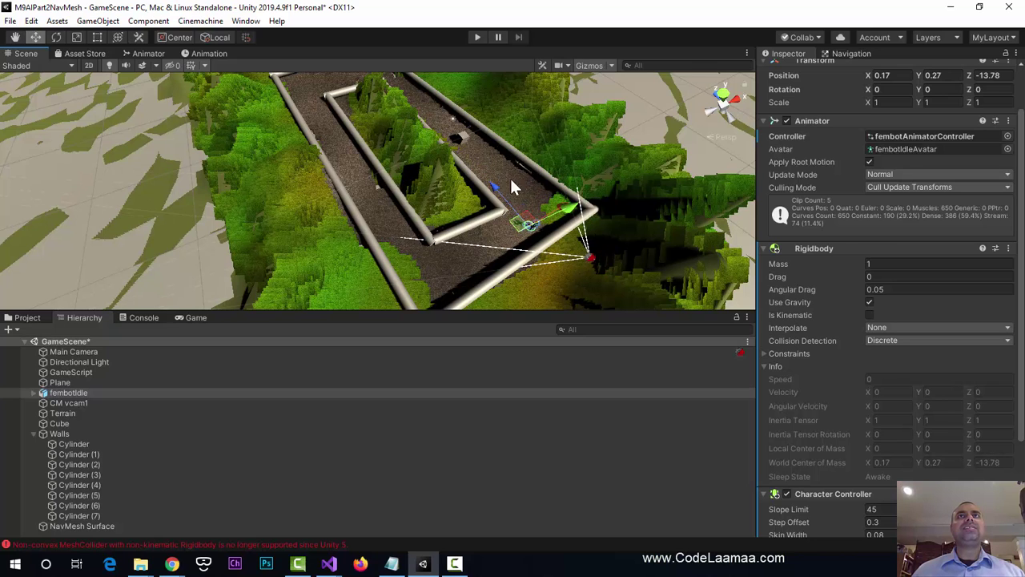
left_click_drag(566, 206, 464, 259)
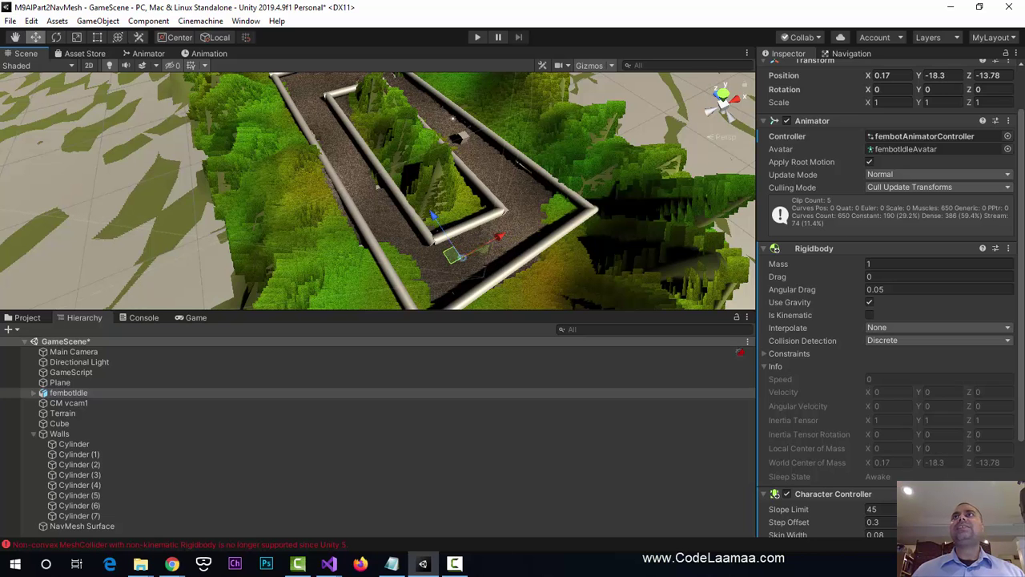
left_click(946, 74)
type("0.27")
key("Return")
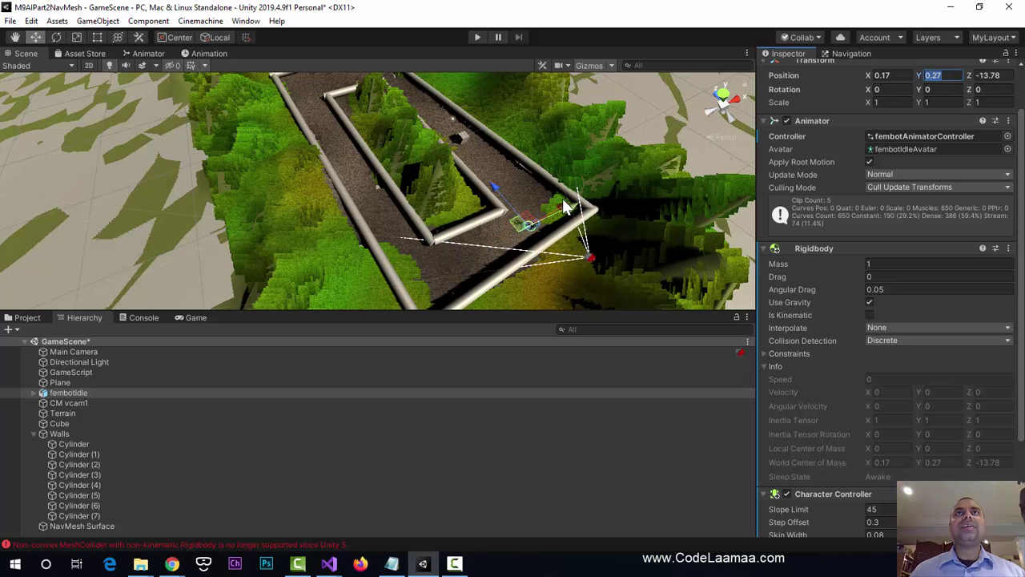
Move the fembotIdle character along the X axis to about -8.78, near the inner wall's corner.
middle_click_drag(559, 226, 497, 191)
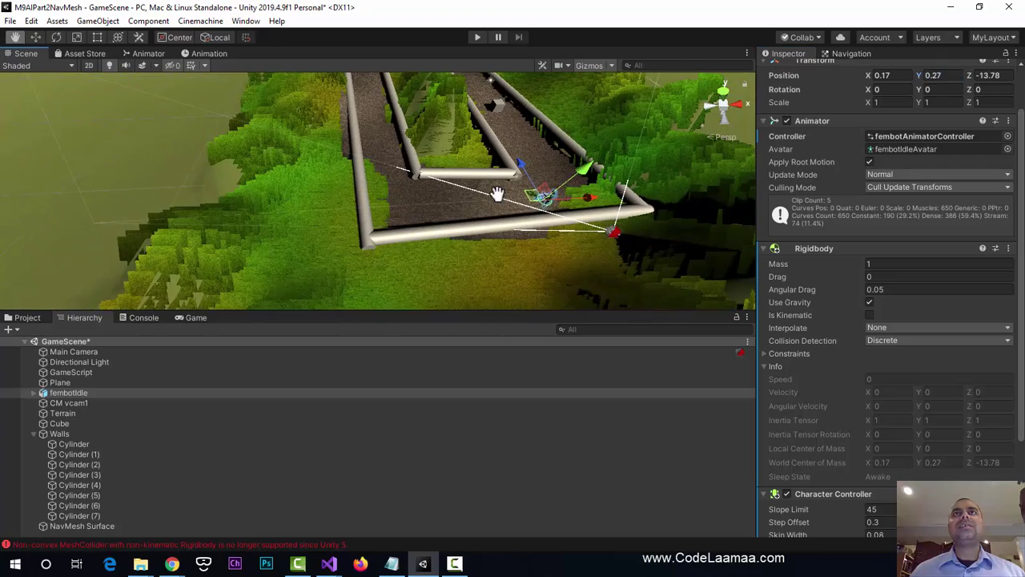
left_click_drag(591, 200, 513, 200)
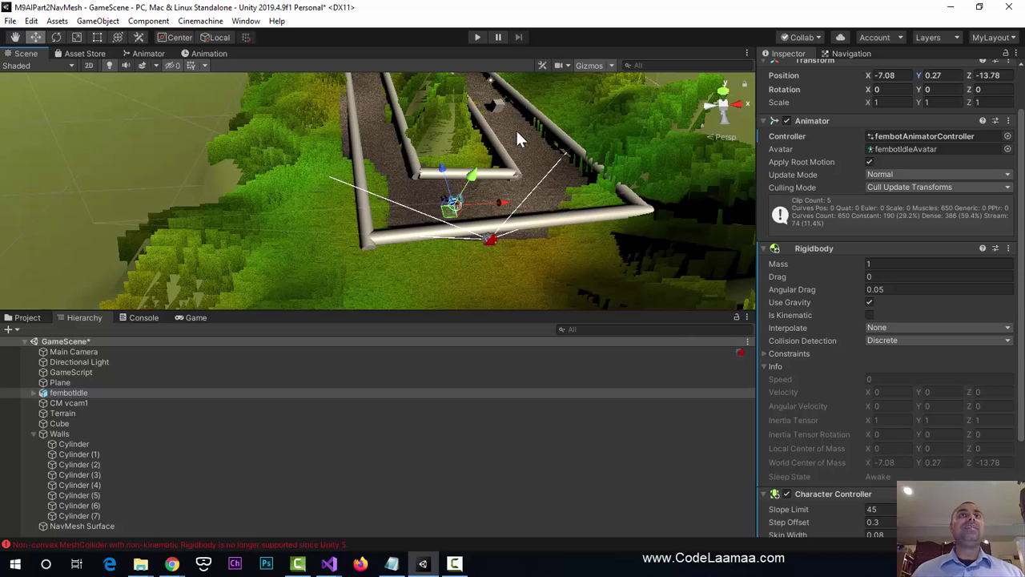
left_click_drag(503, 204, 482, 202)
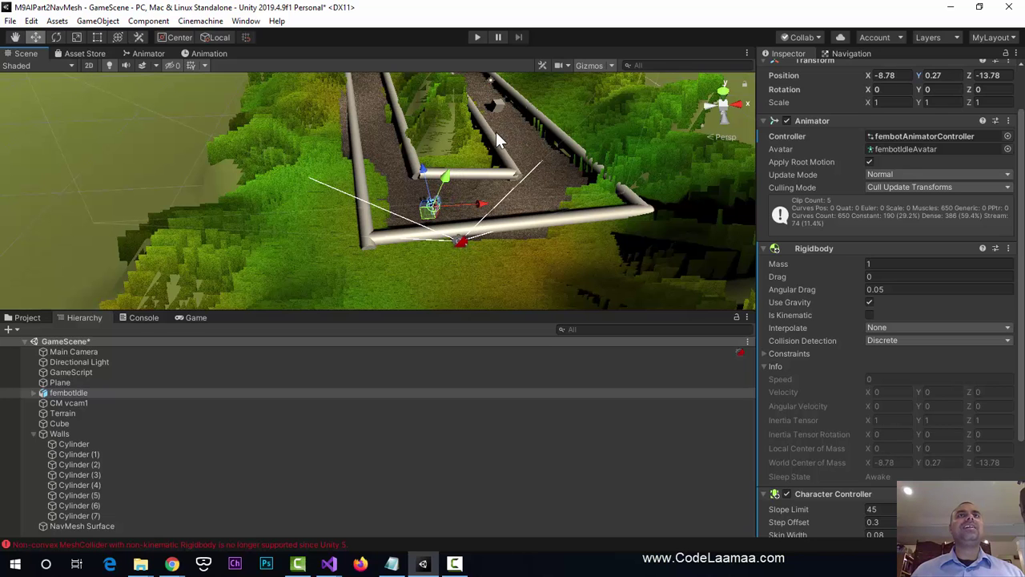
Add a Rigidbody component to the Cube and turn off its Use Gravity option.
left_click_drag(469, 156, 508, 179, "alt")
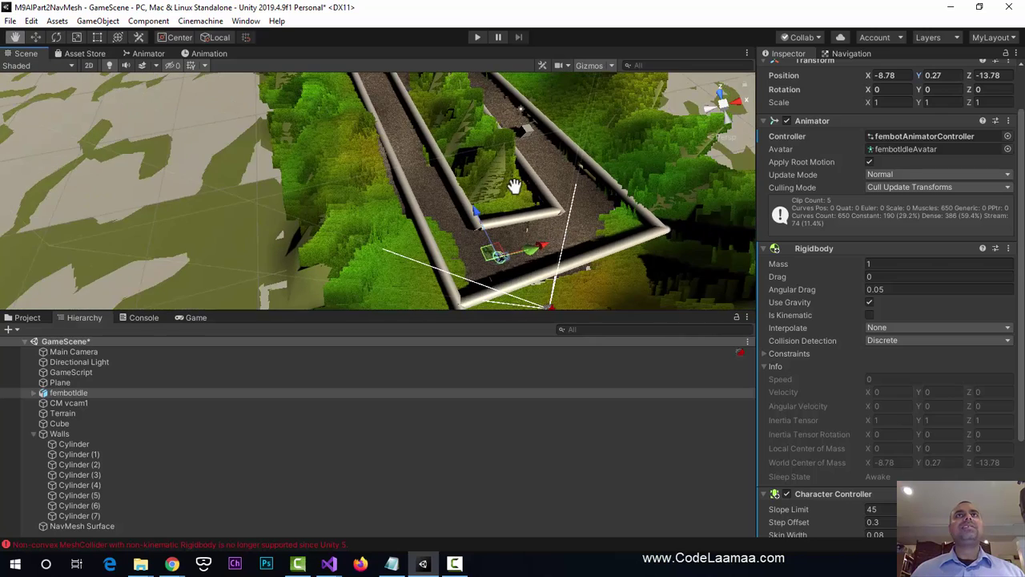
middle_click_drag(515, 187, 522, 194)
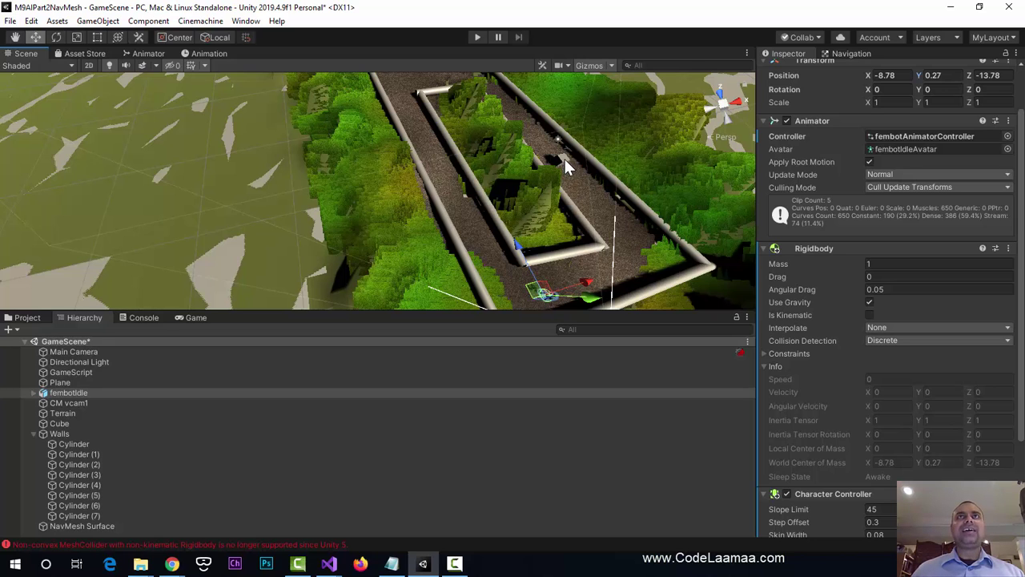
left_click(59, 423)
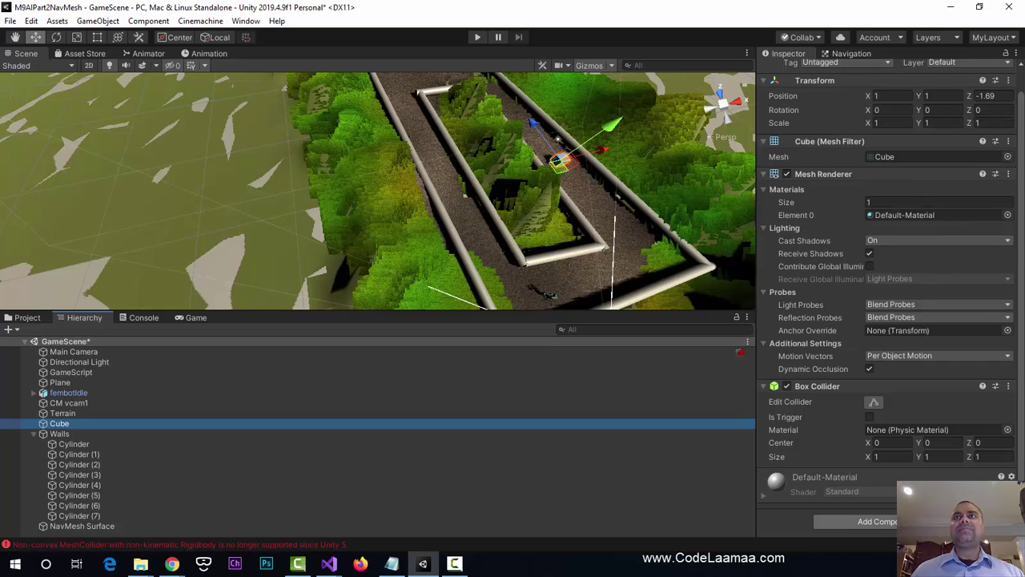
left_click(876, 521)
type("rigi")
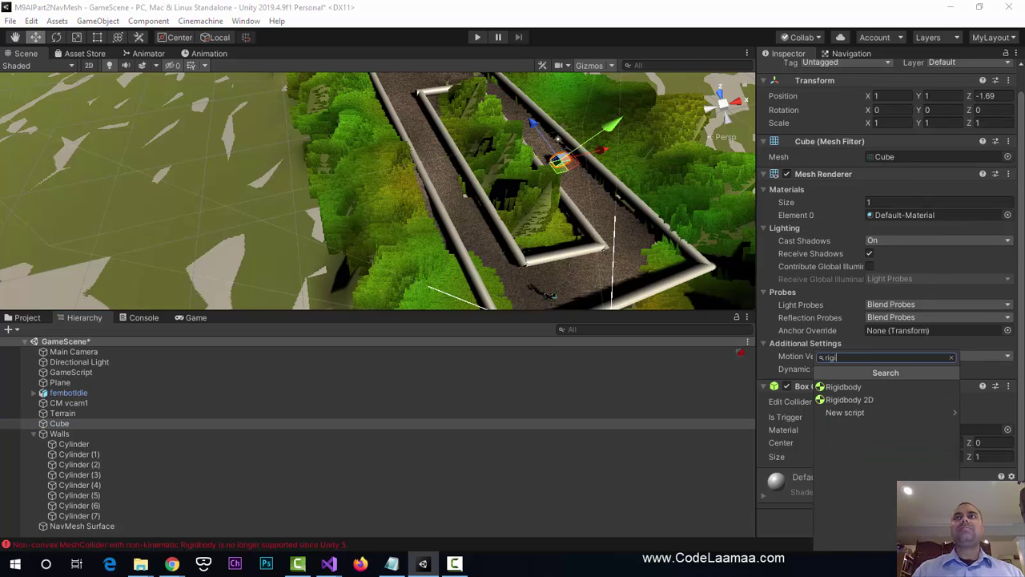
left_click(830, 388)
scroll(947, 451, "down", 5)
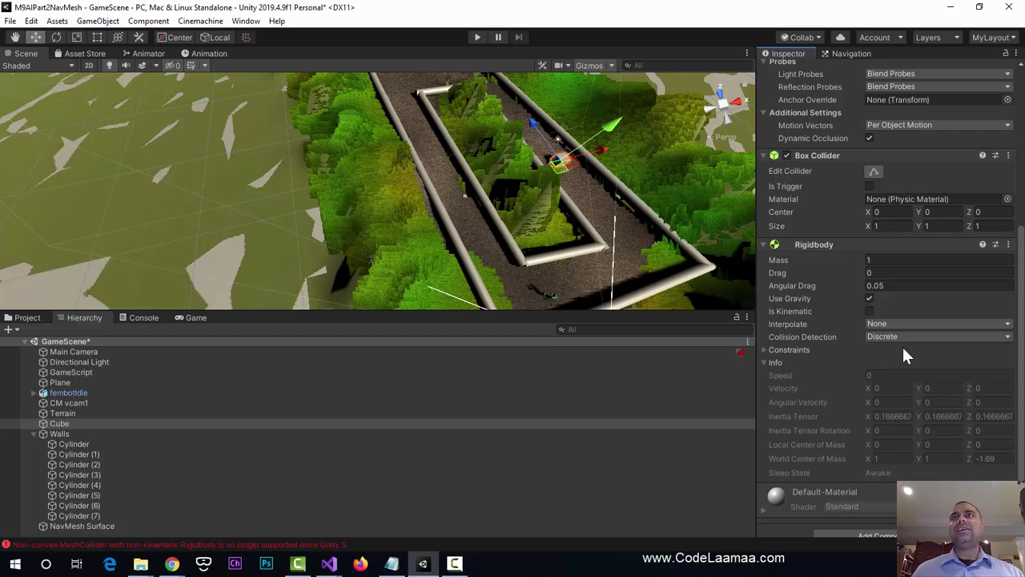
left_click(869, 299)
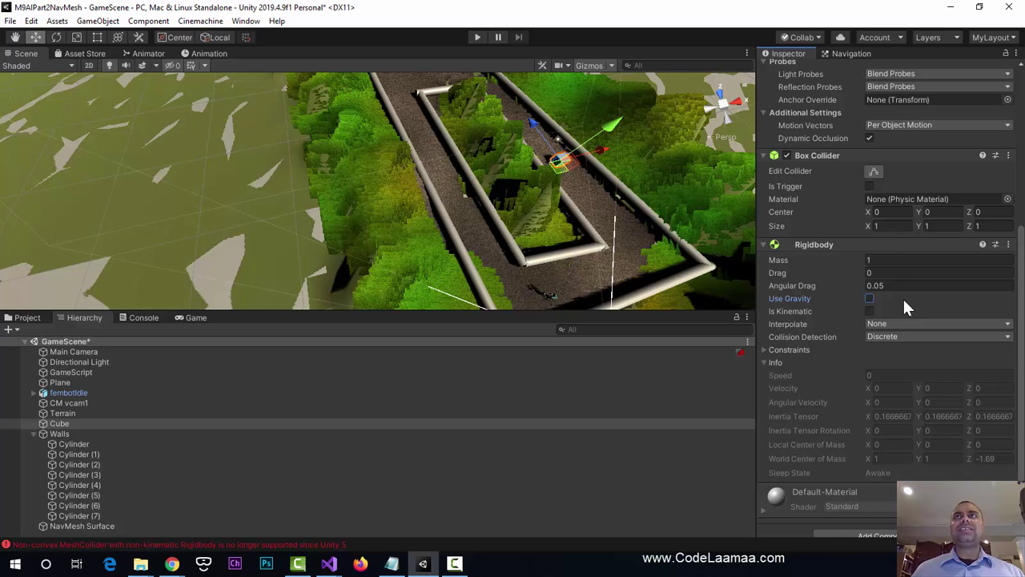
Add a Nav Mesh Agent component to the Cube.
scroll(902, 297, "up", 5)
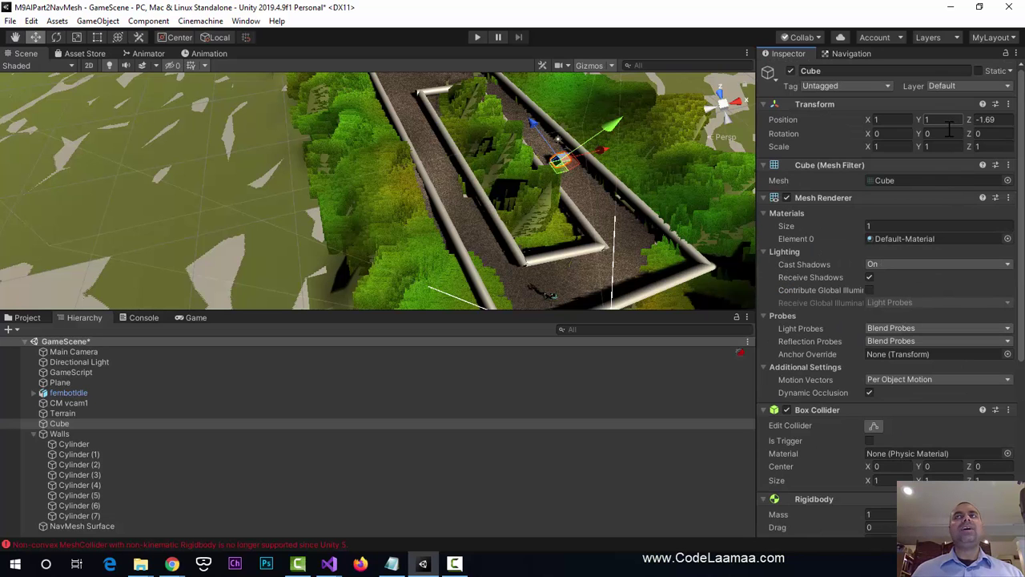
scroll(958, 318, "down", 5)
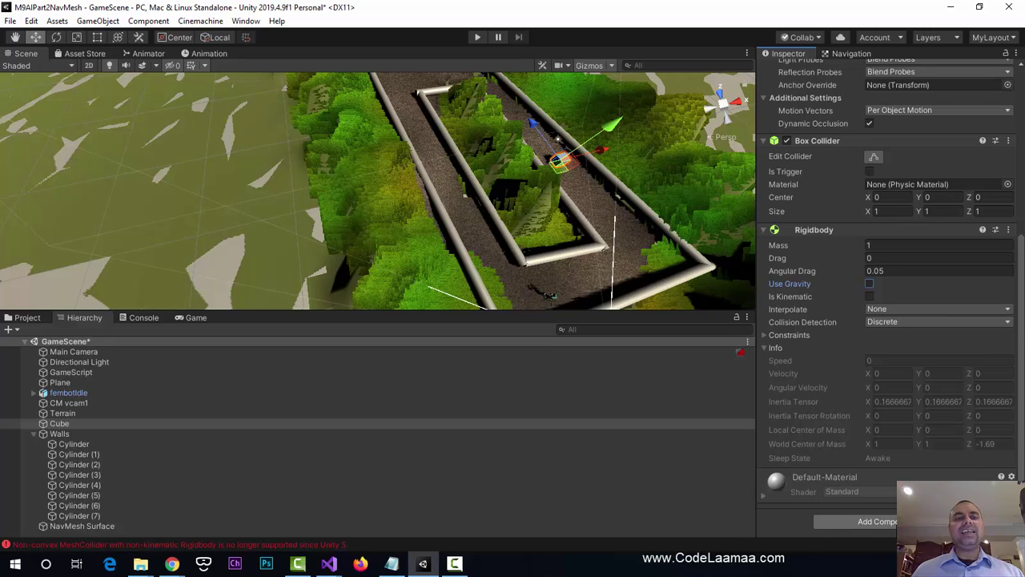
left_click(874, 521)
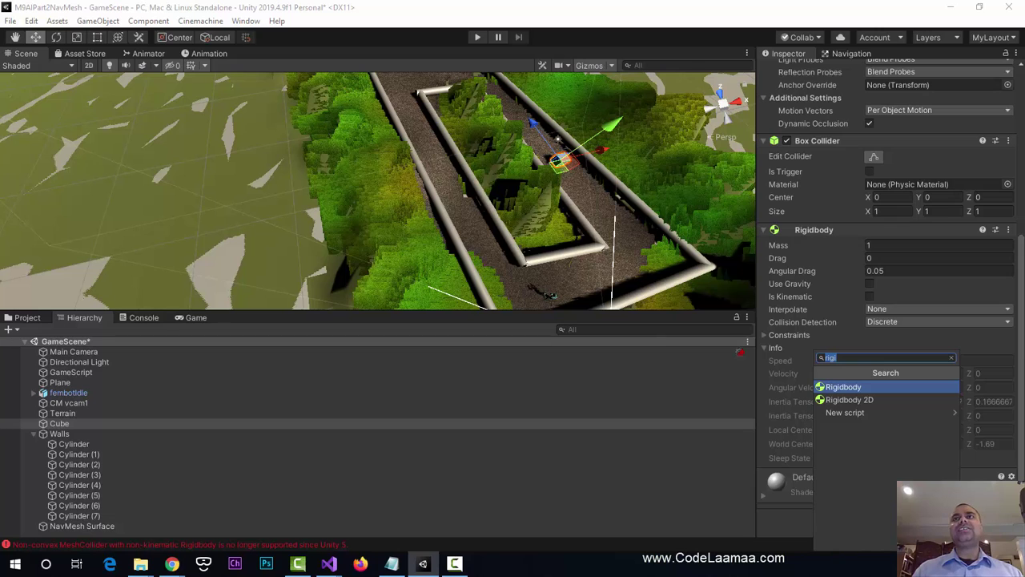
type("navmesh")
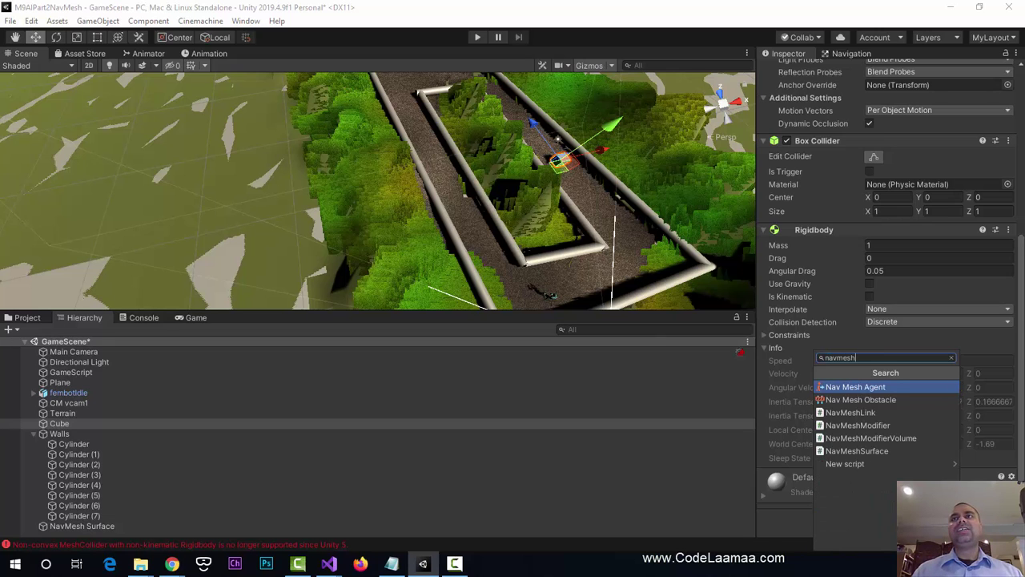
left_click(854, 390)
scroll(929, 375, "down", 5)
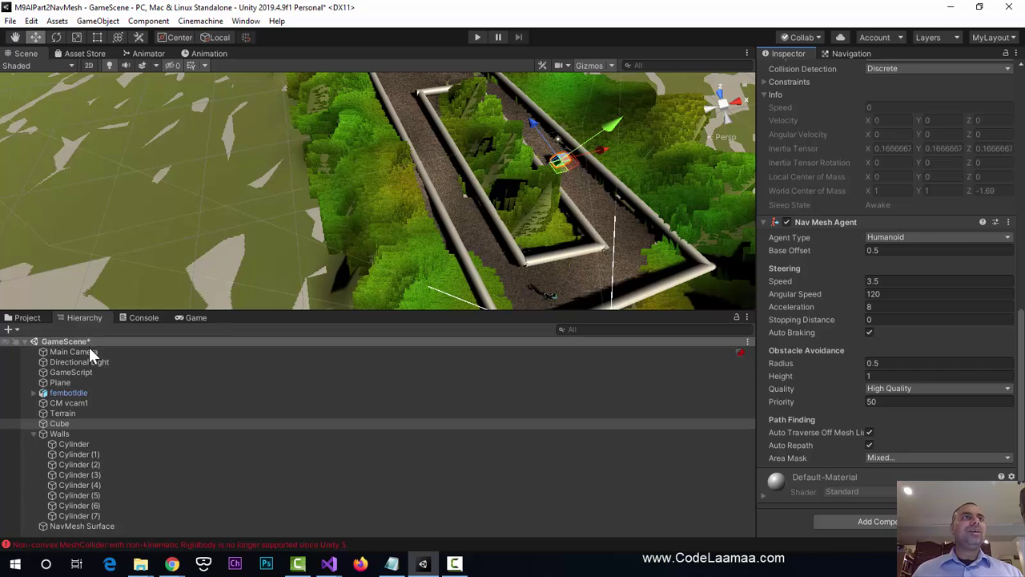
Create a C# script named EnemyNavigationScript in the project's Scripts folder.
left_click(21, 318)
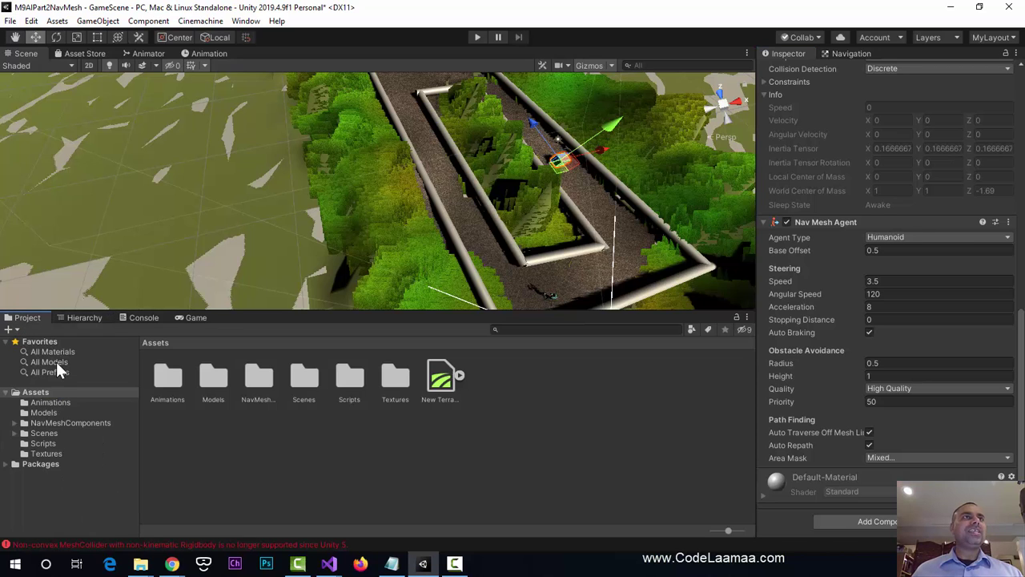
double_click(353, 378)
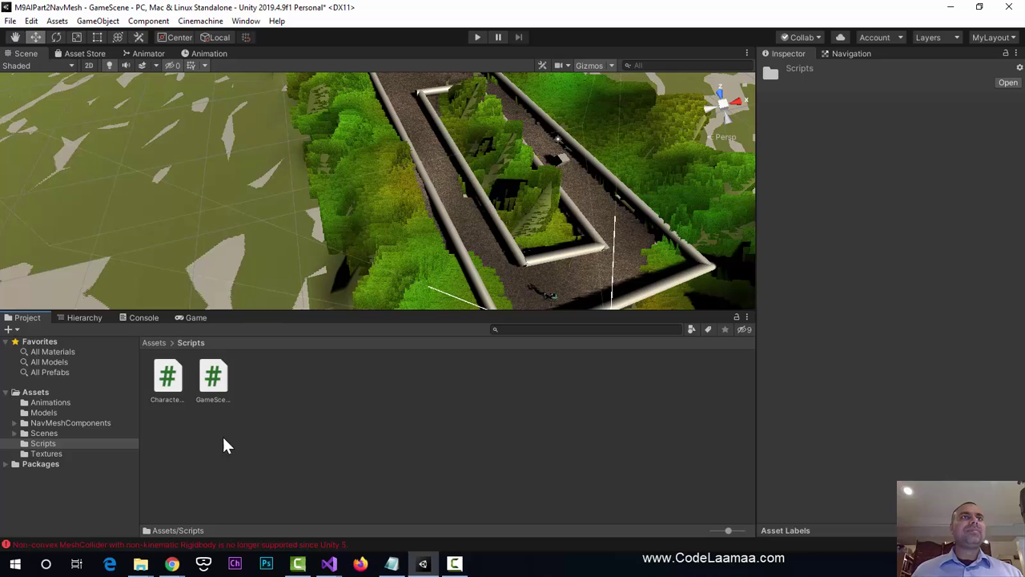
left_click(9, 329)
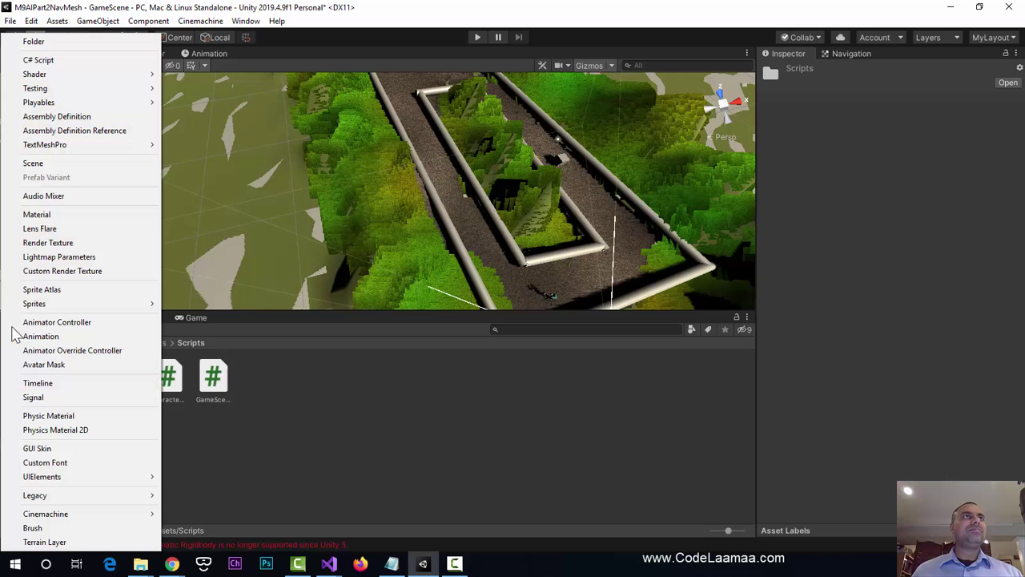
left_click(37, 60)
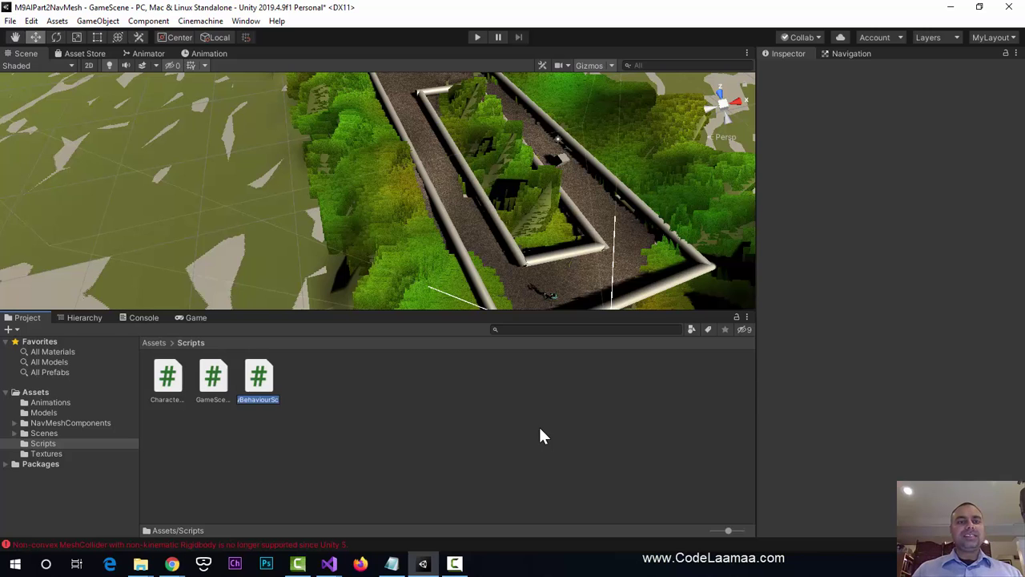
type("Ene")
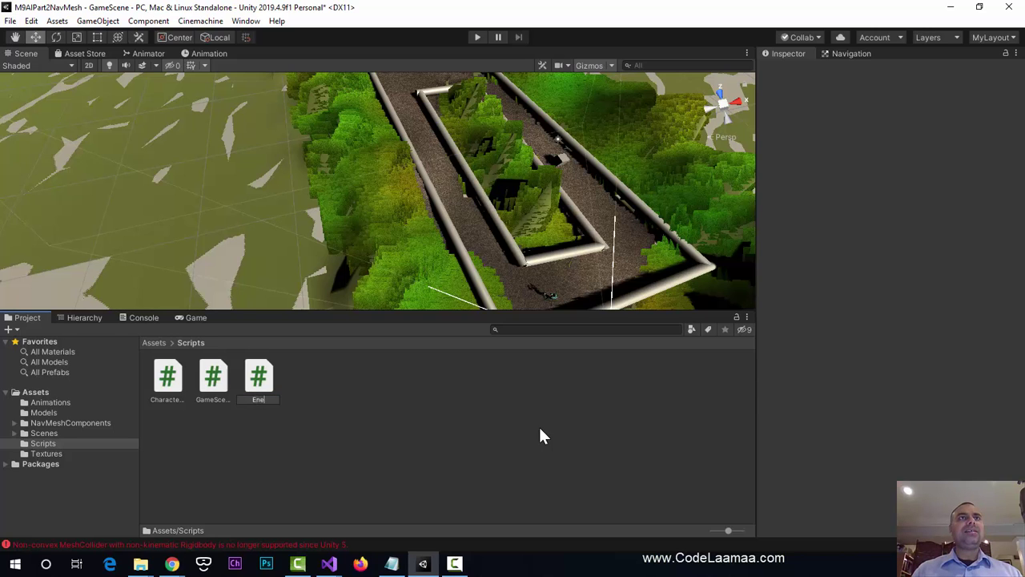
type("my")
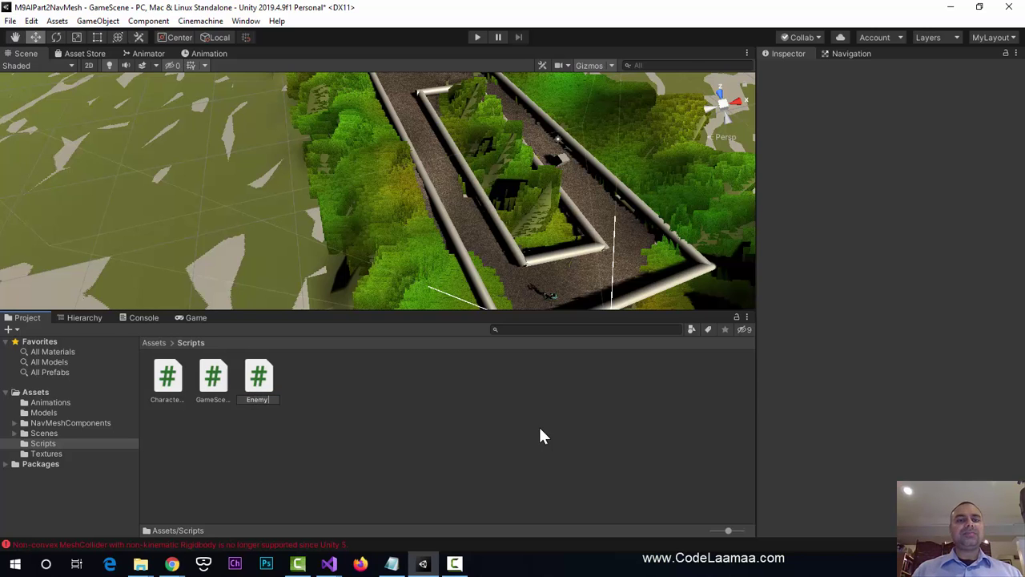
type("Navi")
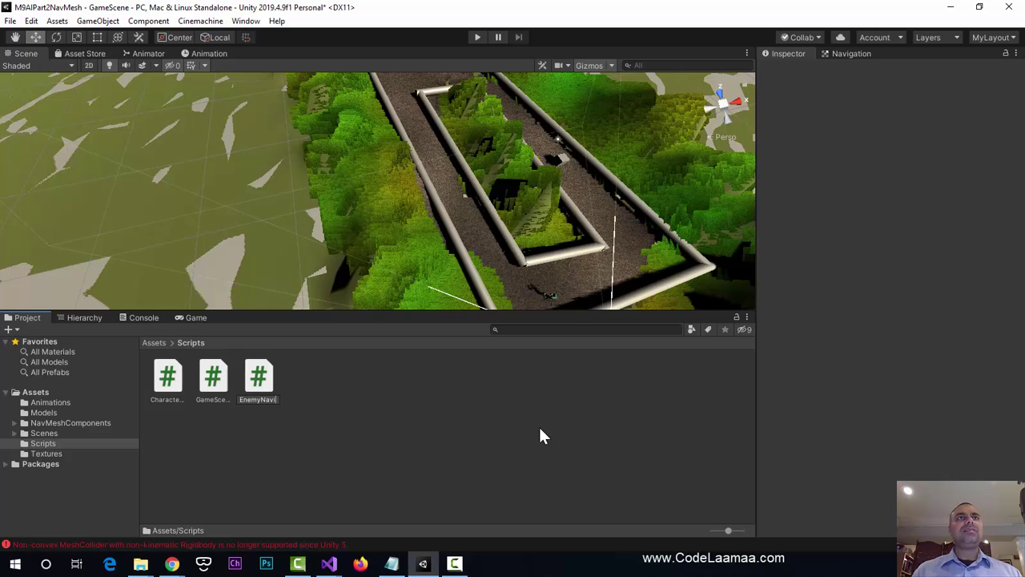
type("gationScript")
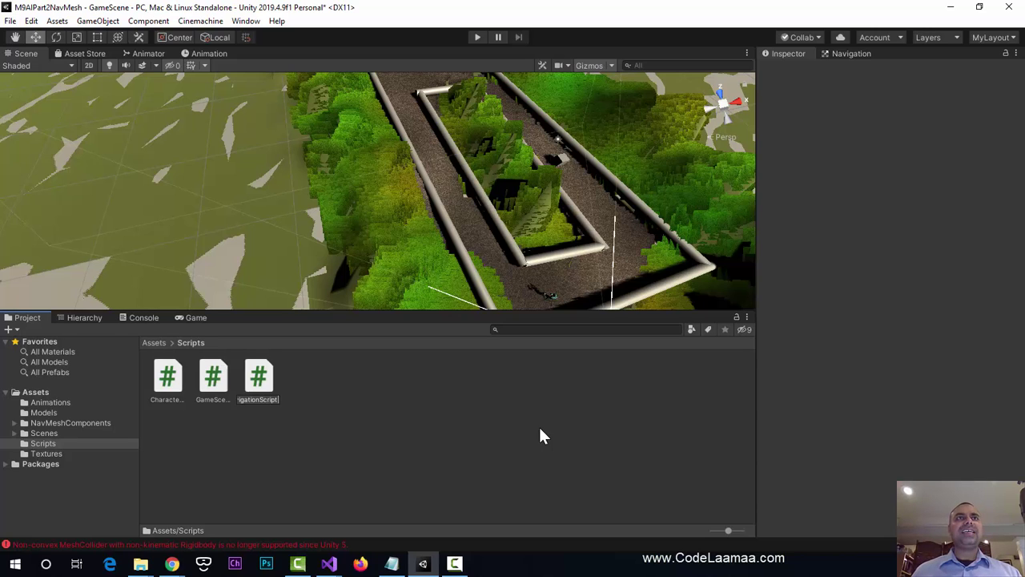
key("Return")
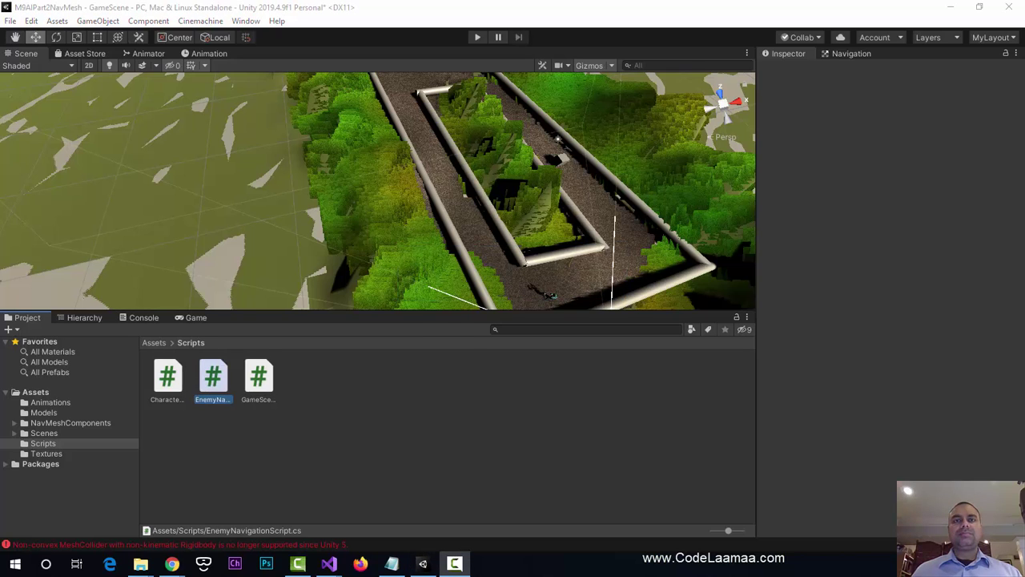
Open EnemyNavigationScript in Visual Studio and declare "public Transform player;" at the start of the class.
double_click(212, 372)
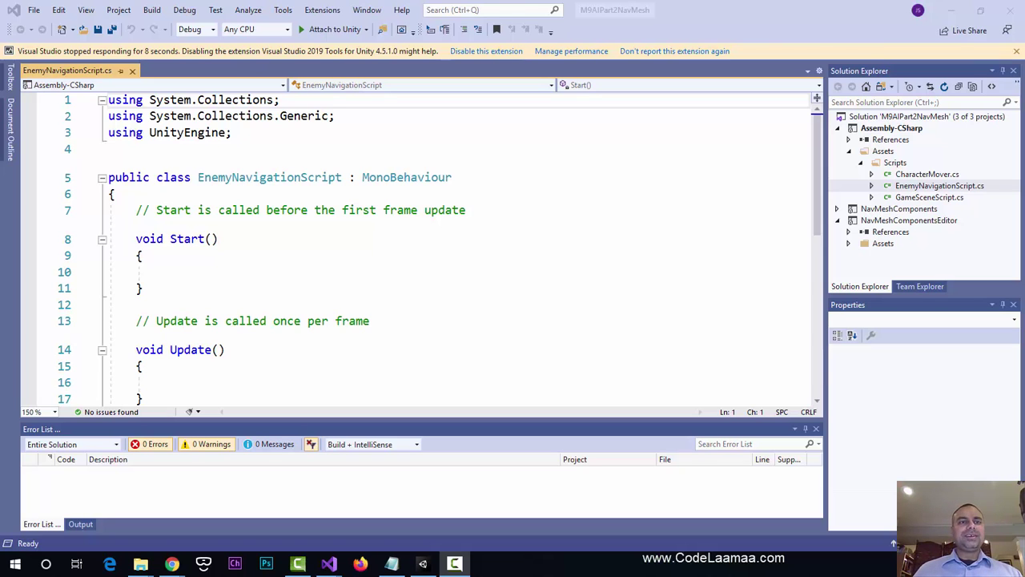
left_click(251, 199)
key("Return")
key("Return")
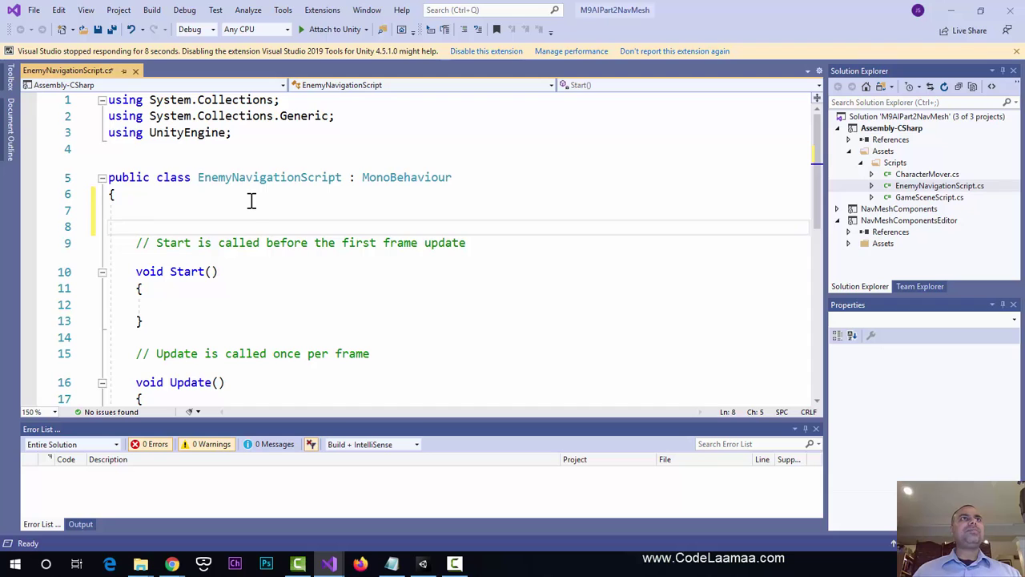
key("Up")
type("pub")
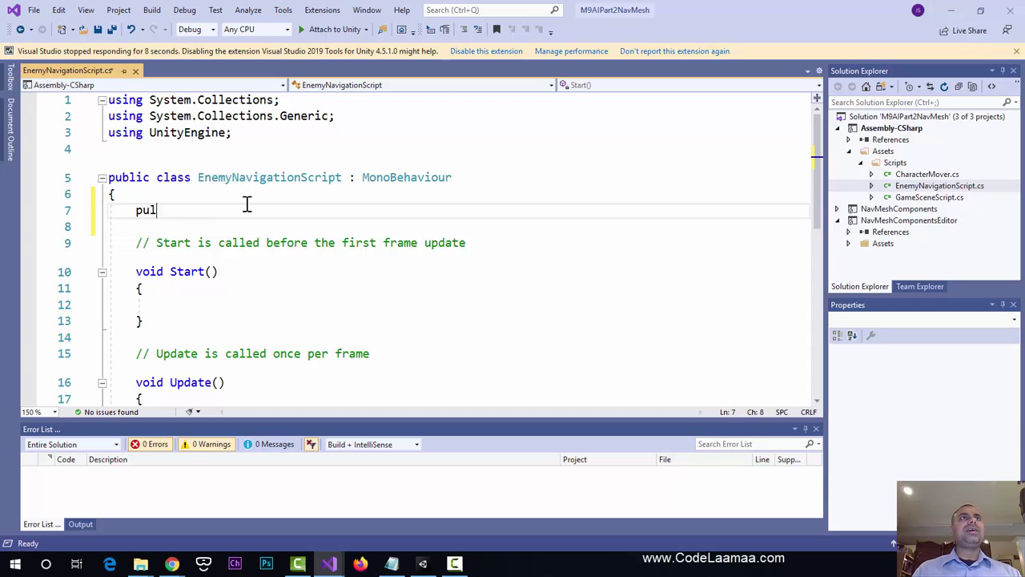
type("l")
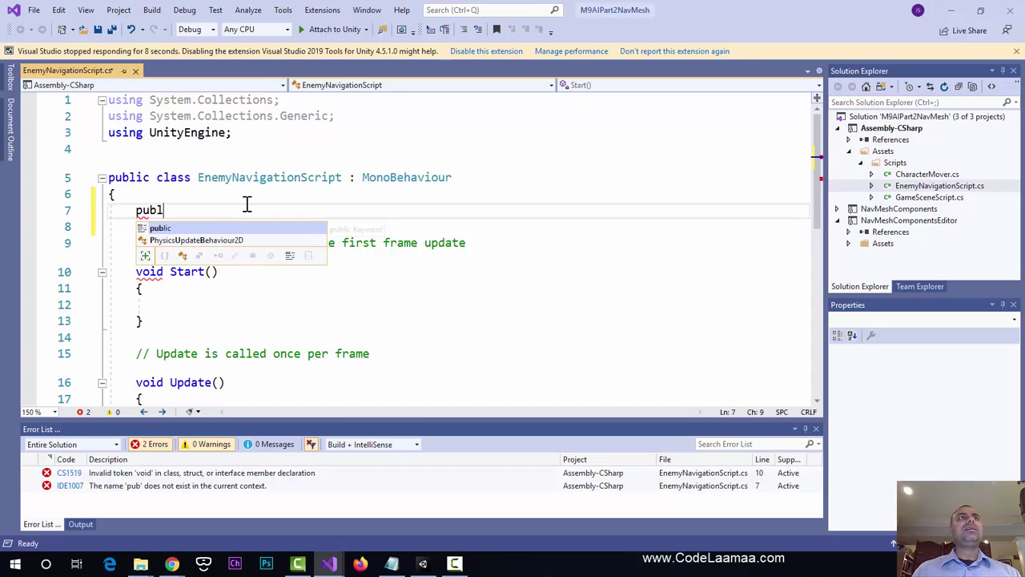
type("ic Trans")
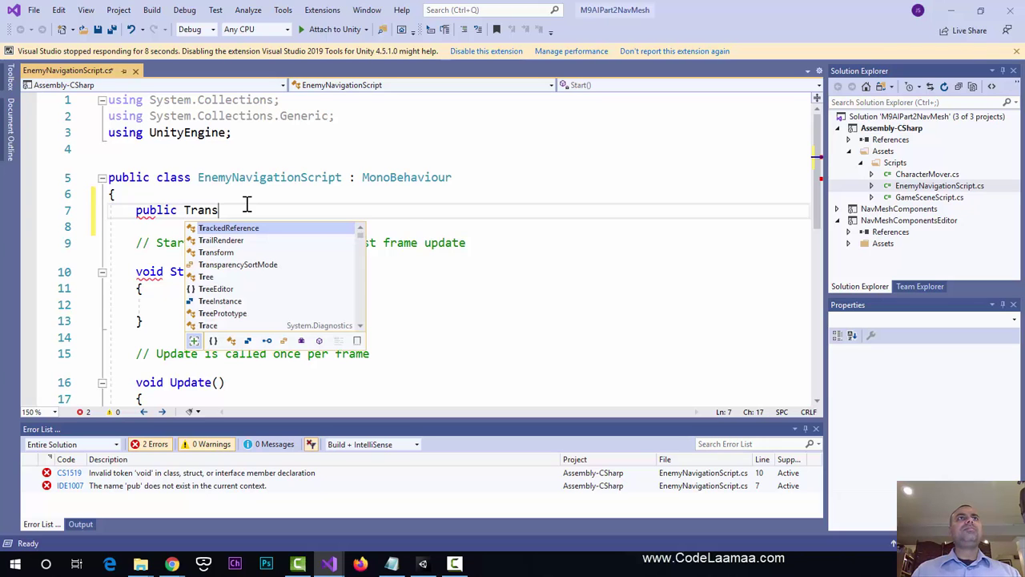
type("form player;")
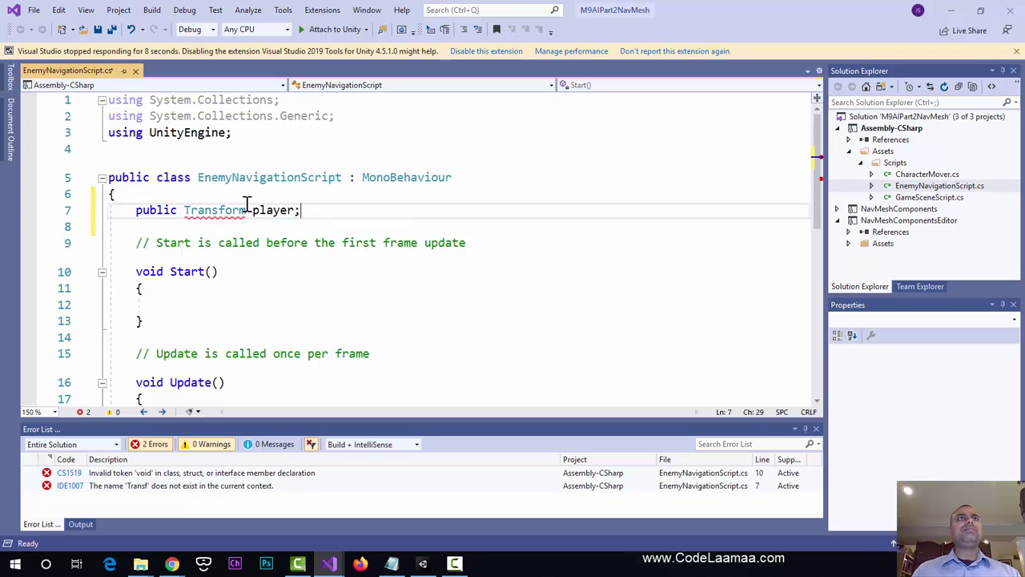
Declare the field "UnityEngine.AI.NavMeshAgent nav;" on the line below the player field.
key("Return")
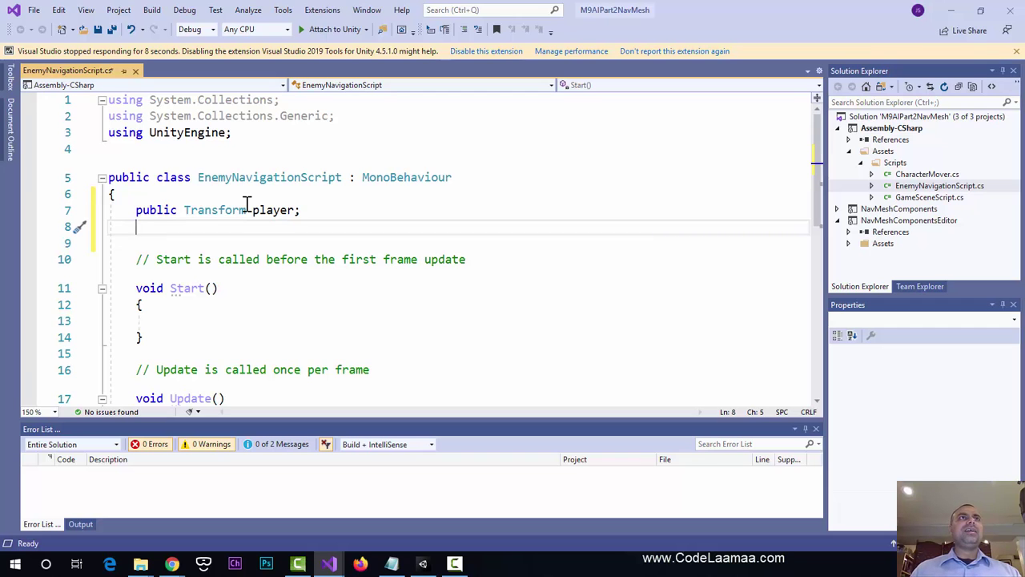
type("UnityEng")
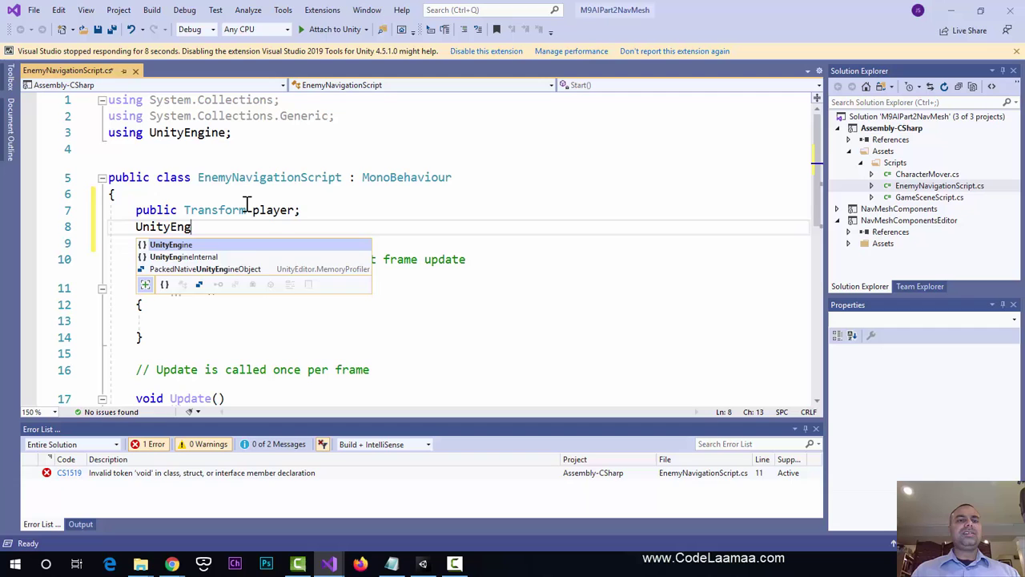
key("Tab")
type(".AI")
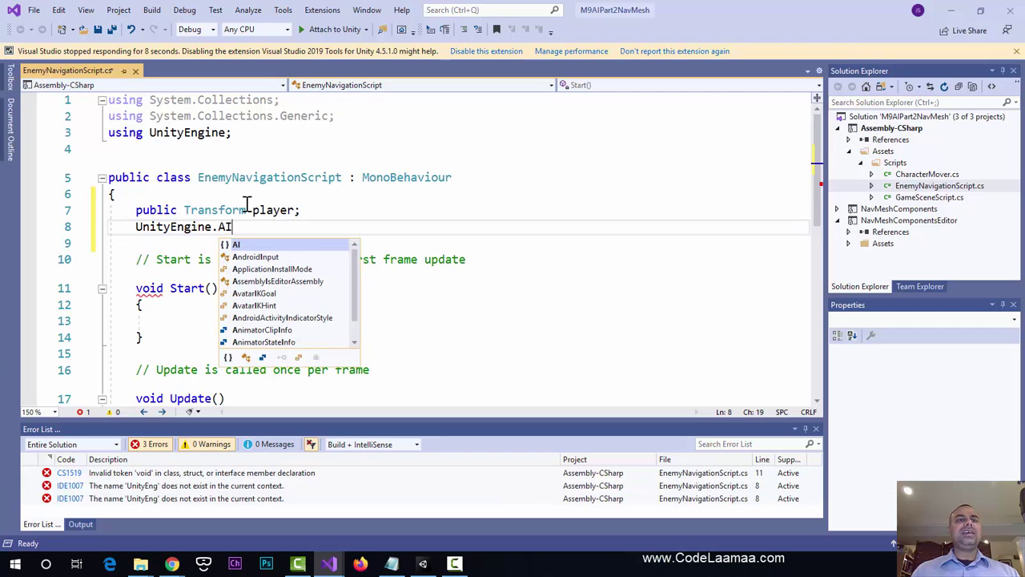
type(".navMe")
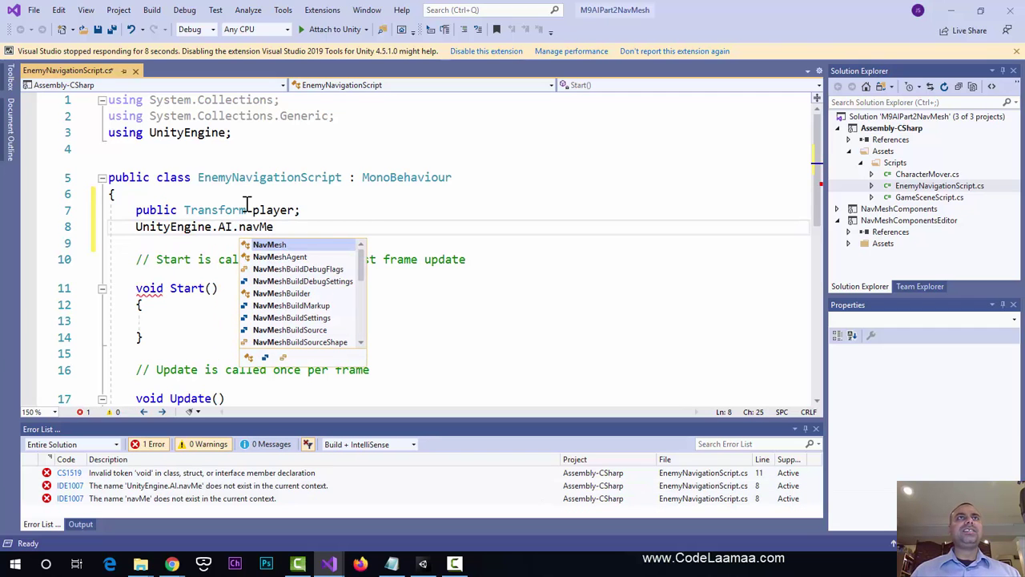
key("Down")
key("Tab")
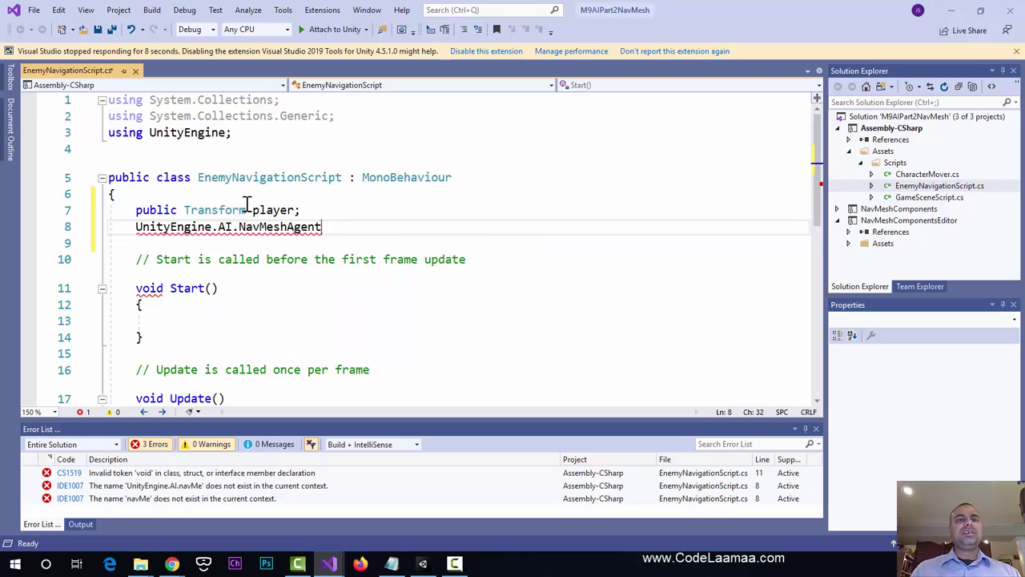
type("nav;")
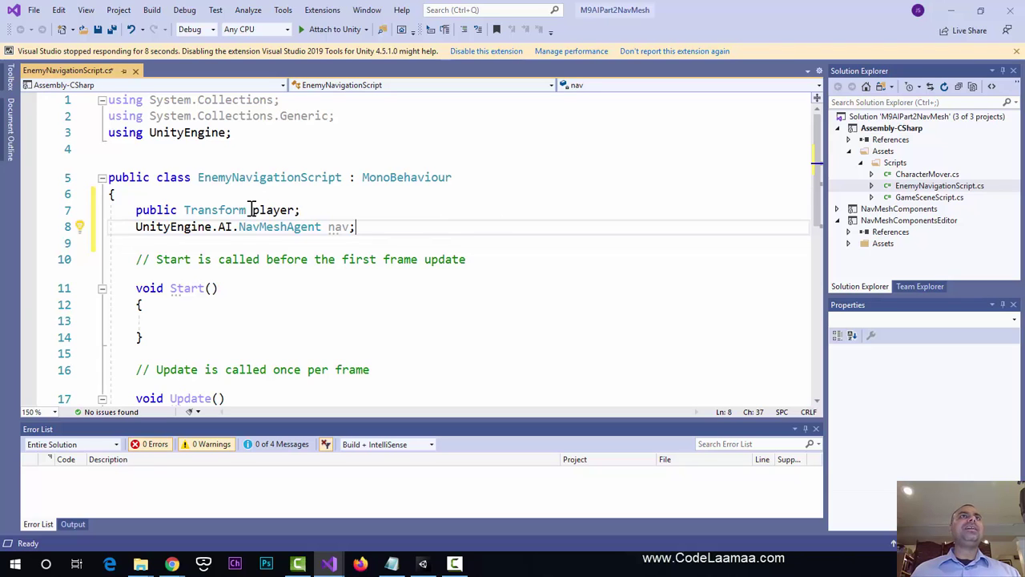
Dismiss the notification about the unresponsive Visual Studio Tools for Unity extension.
left_click_drag(251, 210, 300, 210)
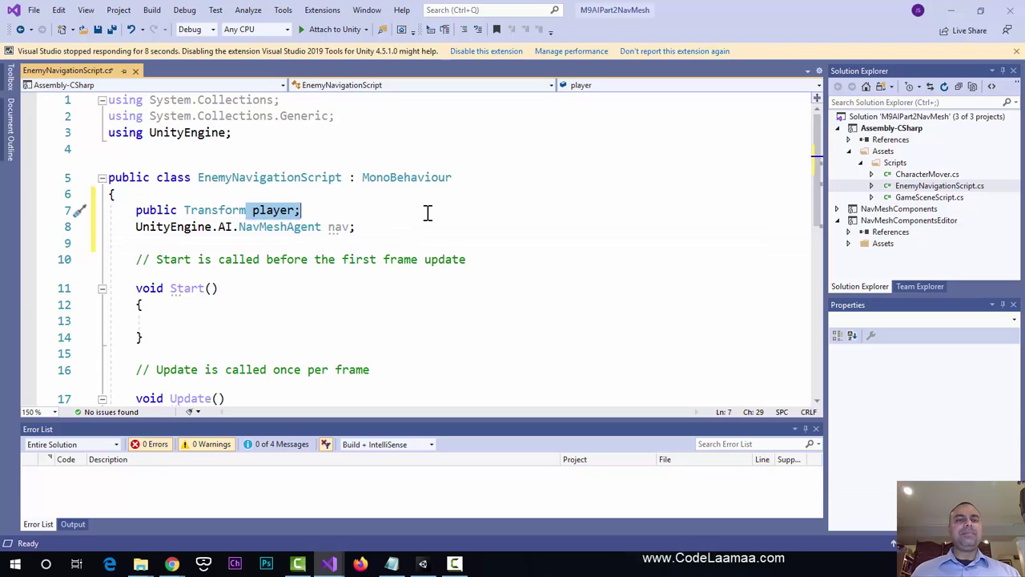
mouse_move(261, 228)
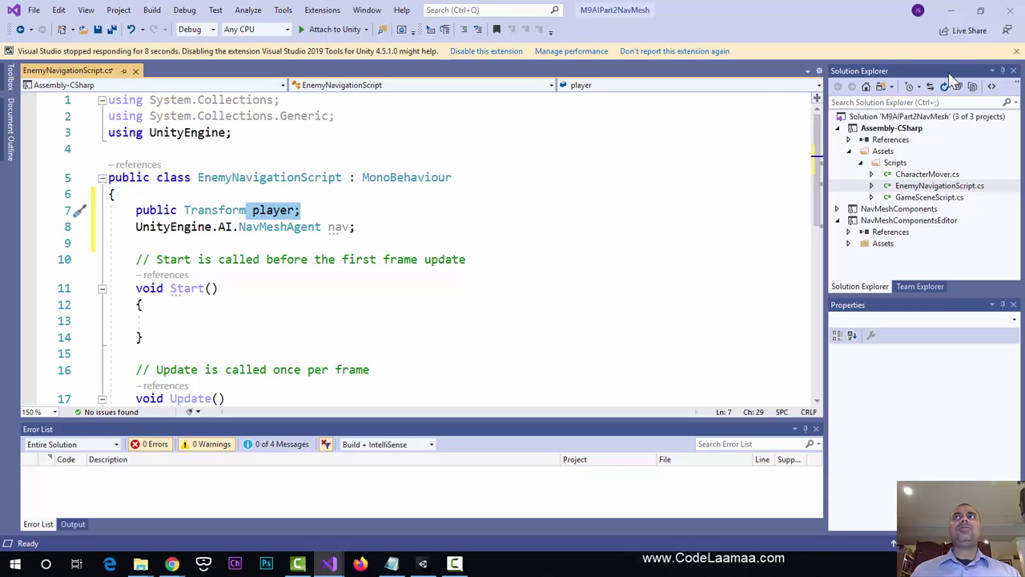
left_click(1016, 51)
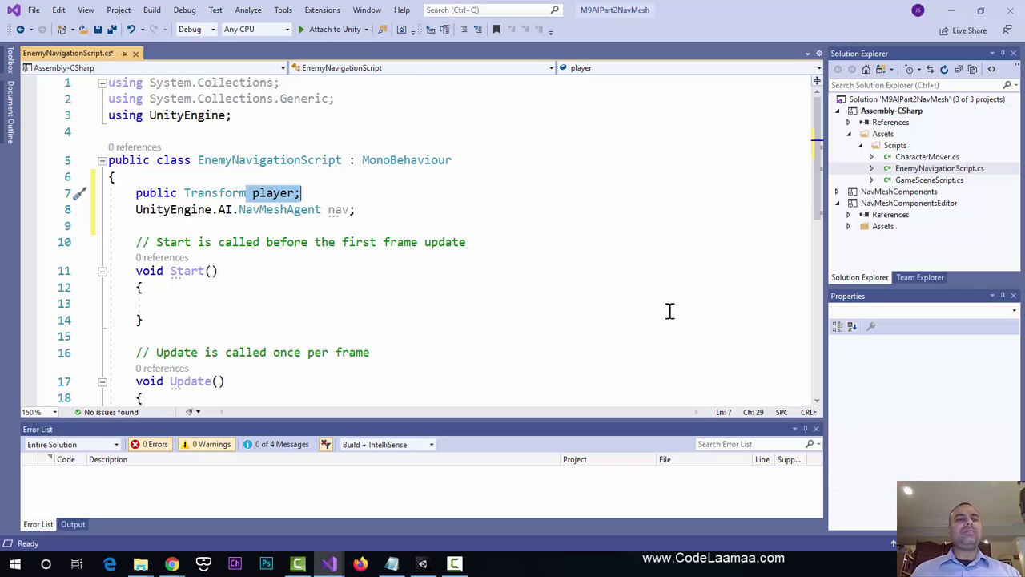
In the Start method, assign the agent component with "nav = GetComponent<UnityEngine.AI.NavMeshAgent>();".
left_click(314, 304)
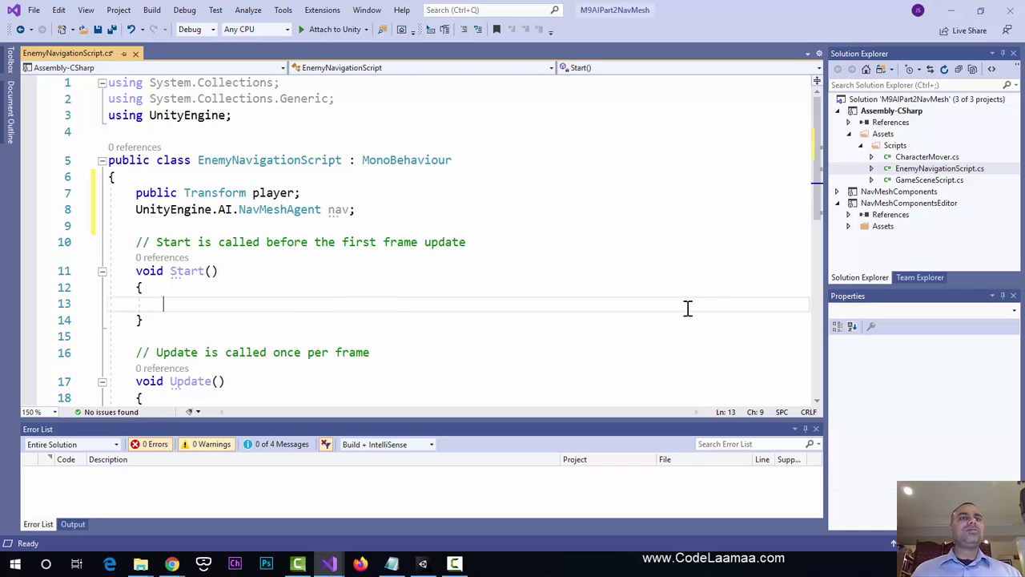
scroll(701, 308, "down", 1)
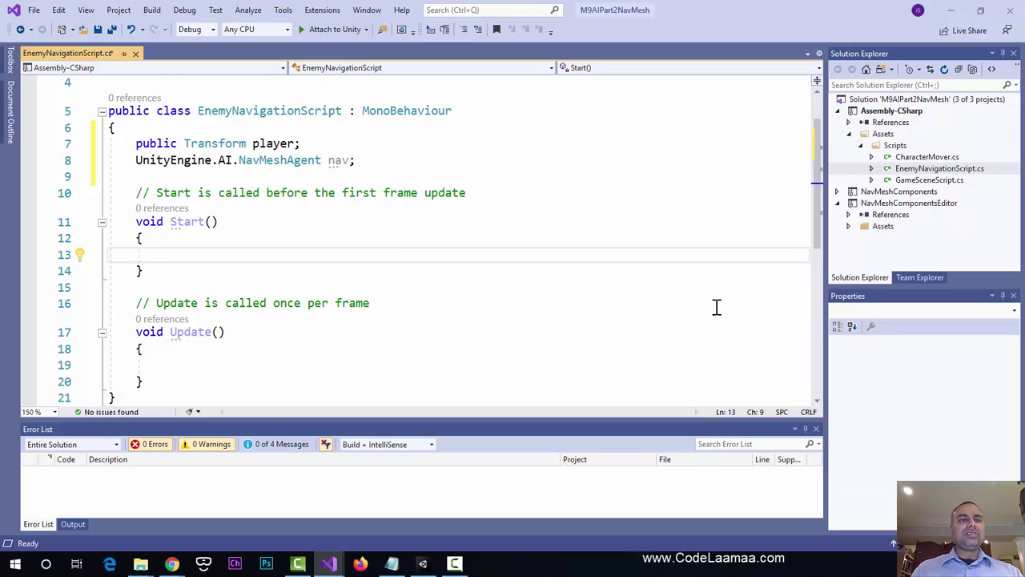
type("nav =")
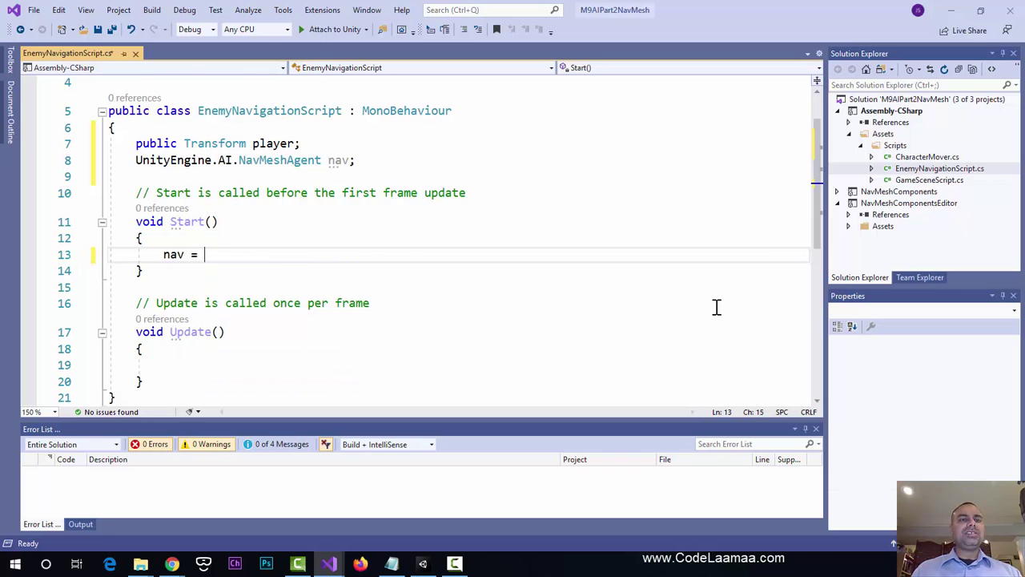
type(" Getco")
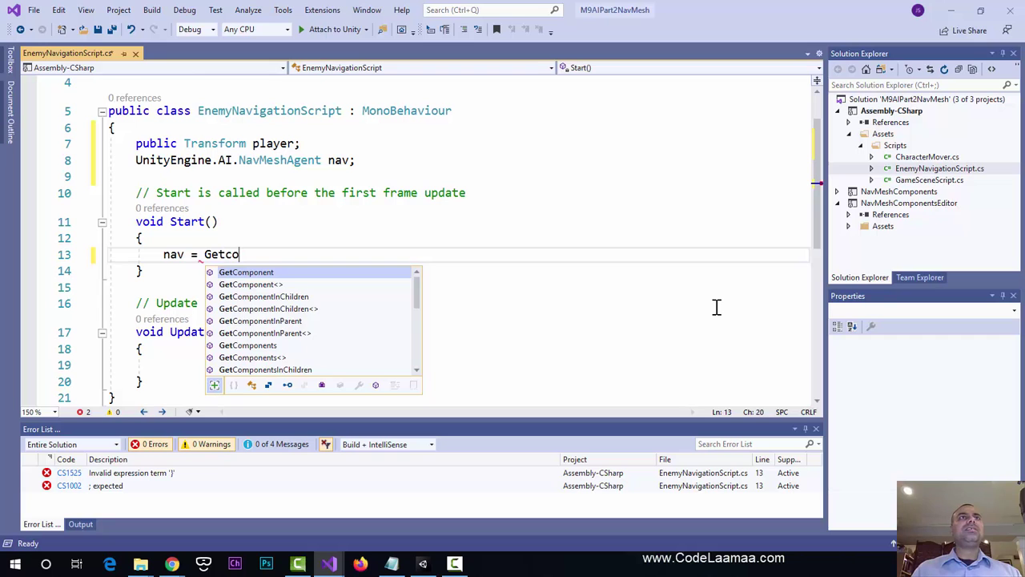
key("Tab")
type("<")
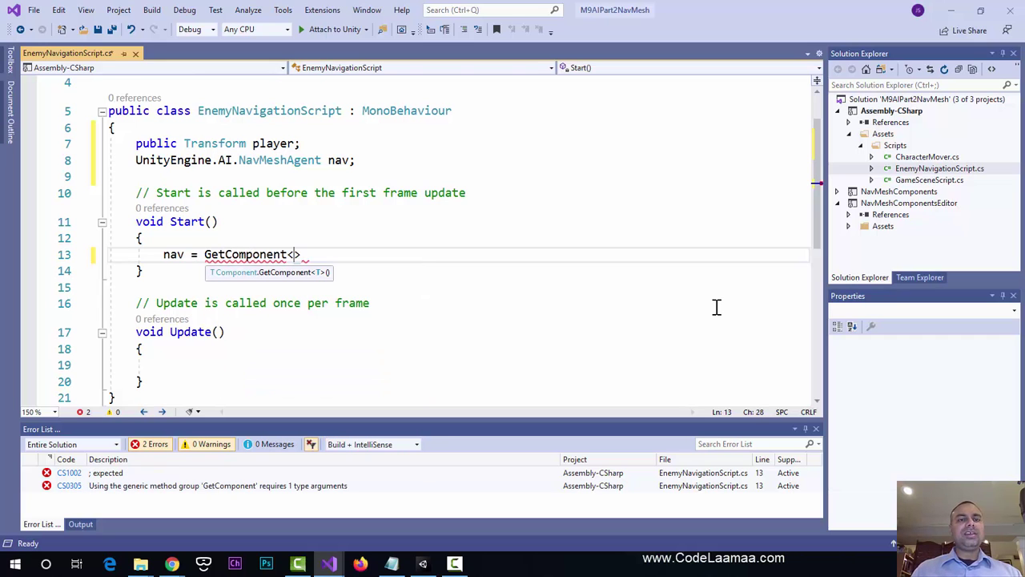
type("Unityen")
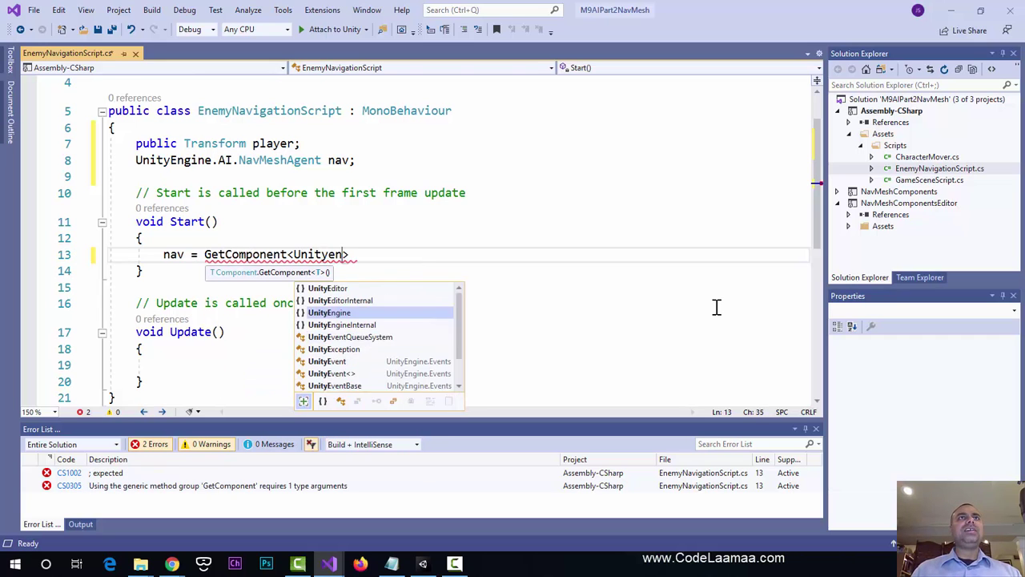
key("Tab")
type(".AI.")
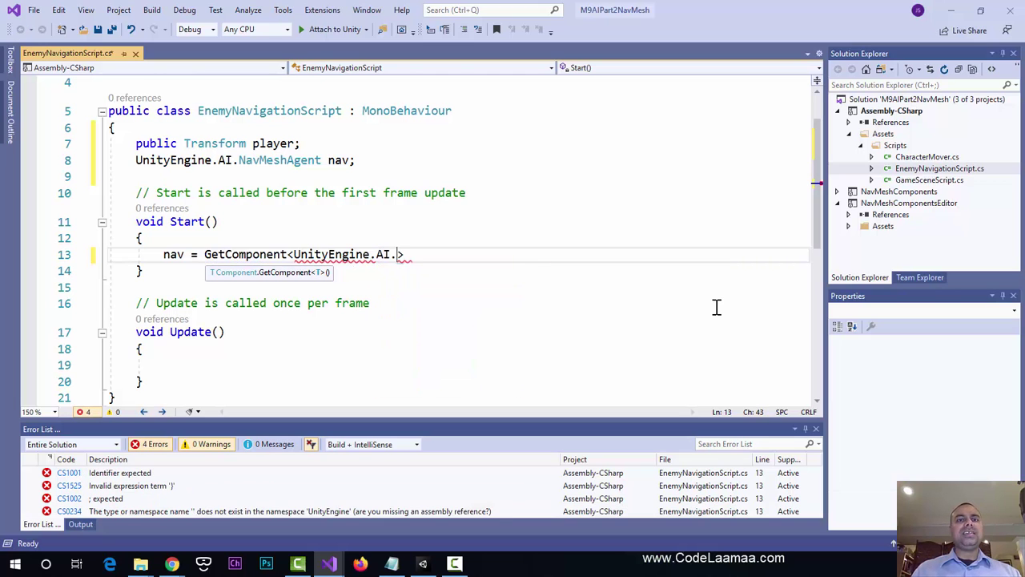
type("navme")
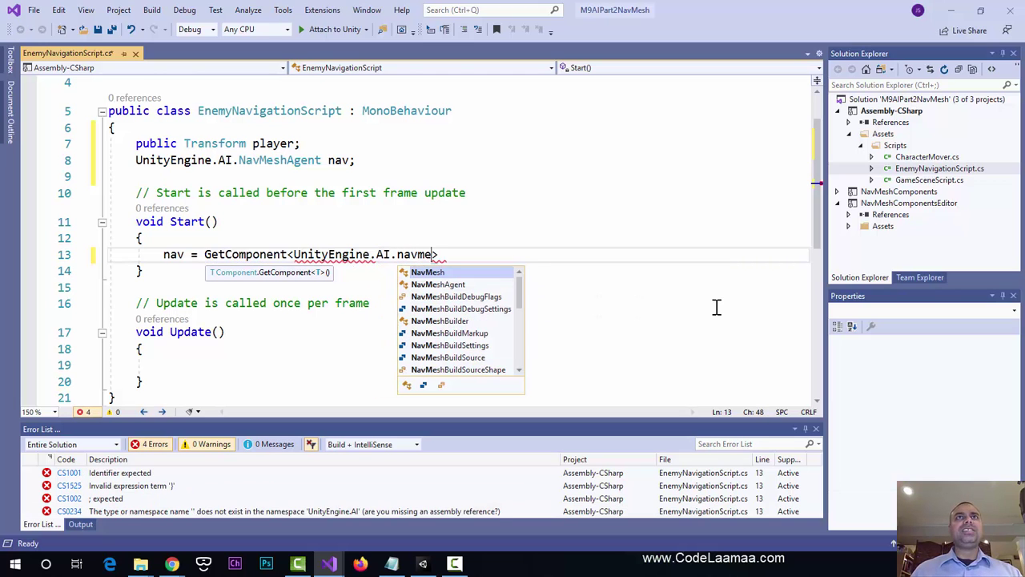
key("Down")
type(">")
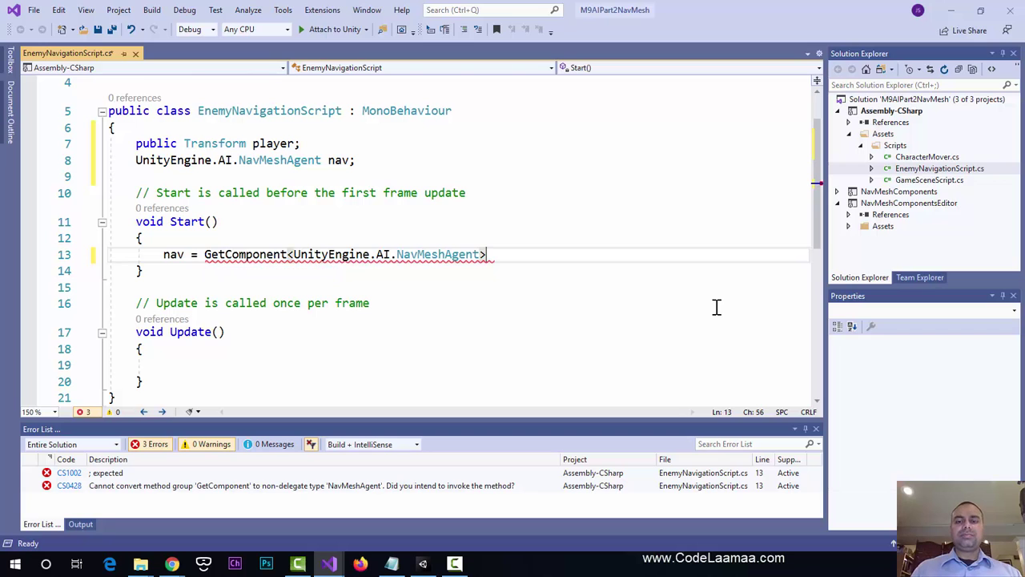
type("();")
key("BackSpace")
key("BackSpace")
key("BackSpace")
key("BackSpace")
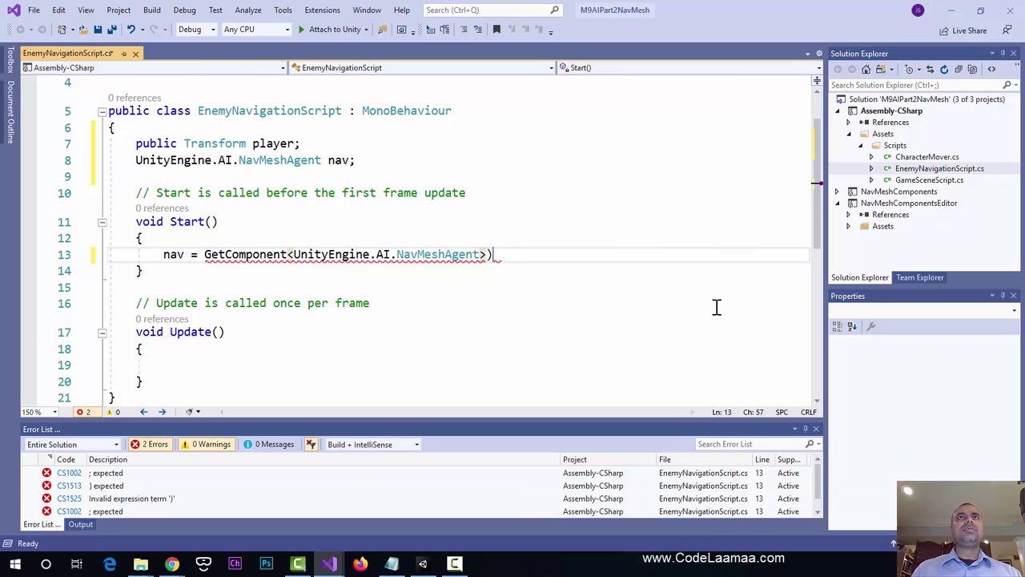
type("();")
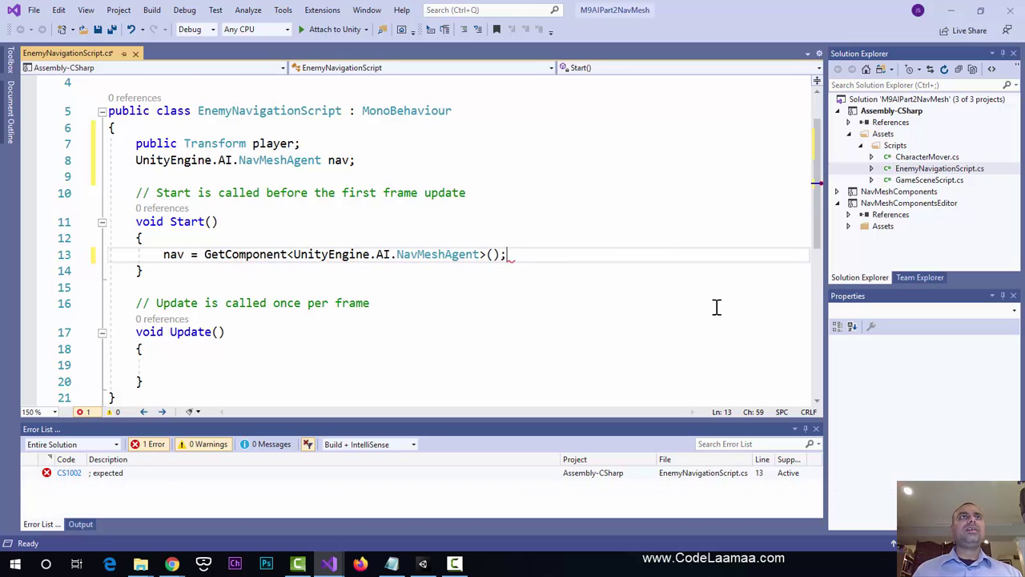
In the Update method, make the agent follow the player with "nav.SetDestination(player.position);".
scroll(624, 337, "down", 1)
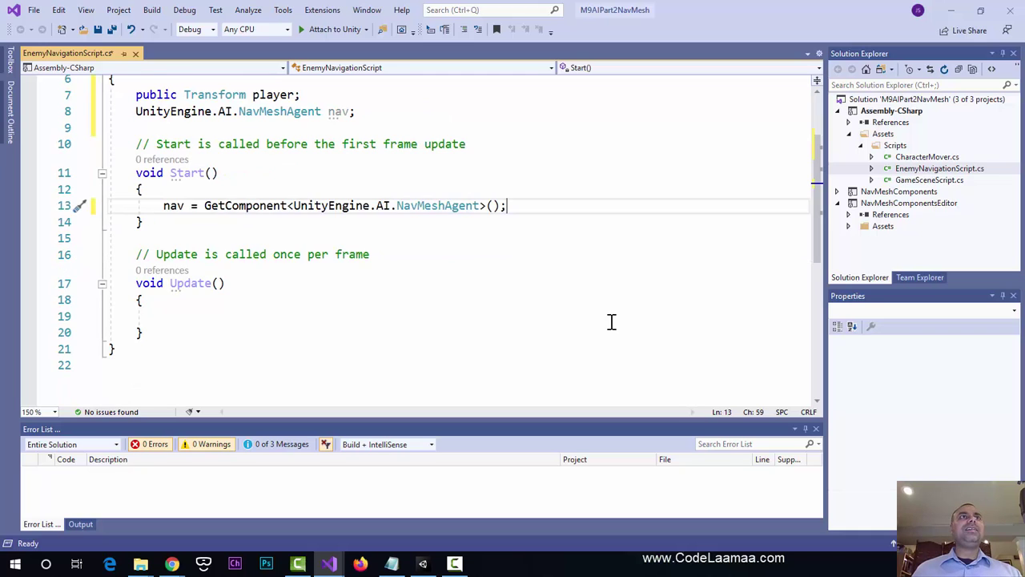
left_click(234, 315)
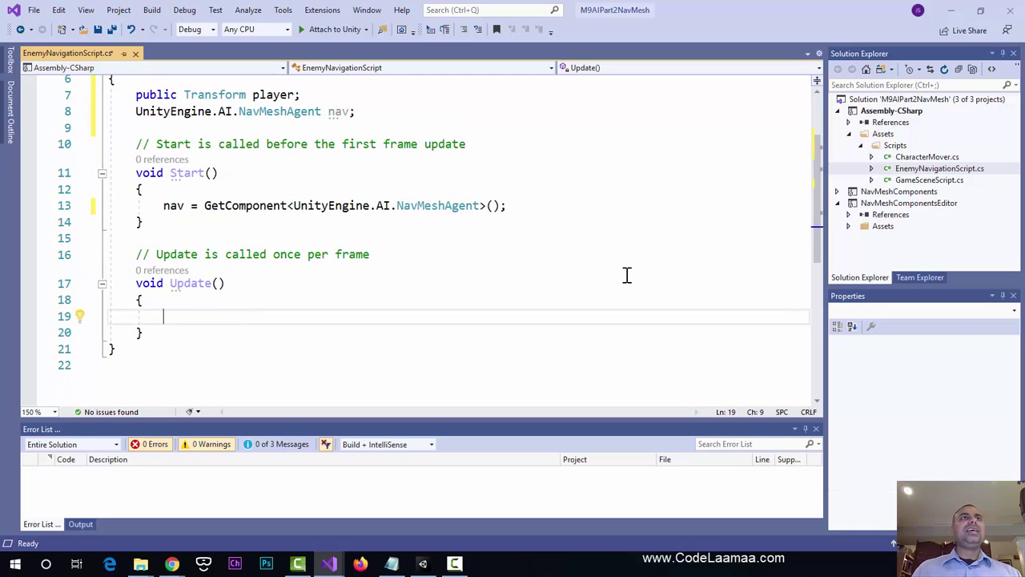
type("nav.")
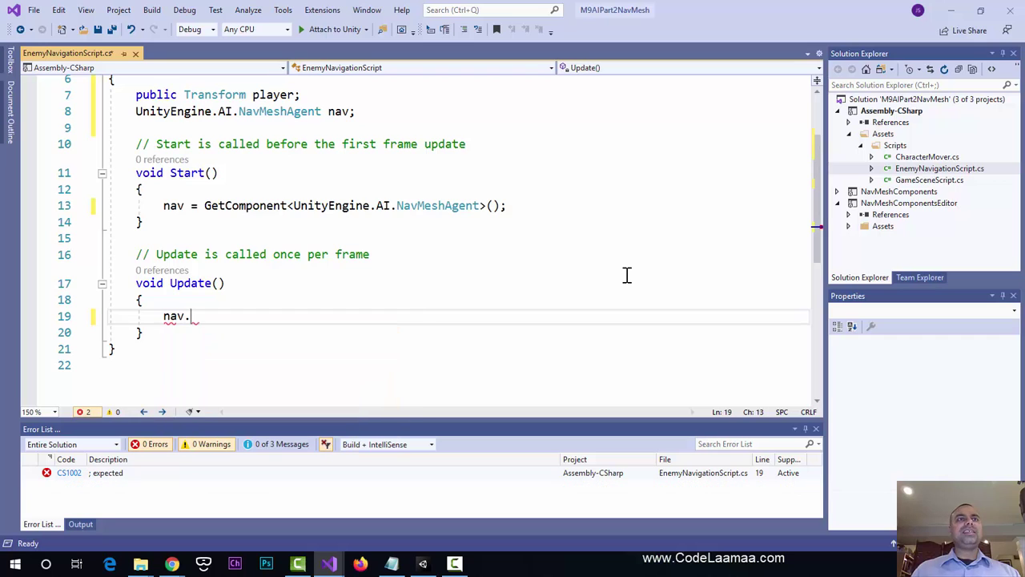
type("setdes")
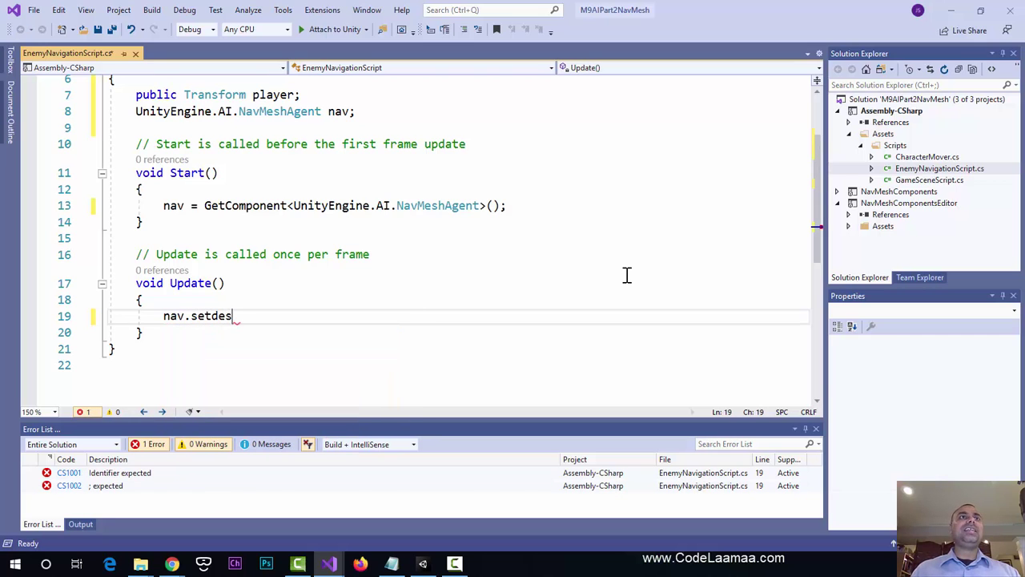
key("BackSpace")
key("BackSpace")
key("BackSpace")
key("BackSpace")
key("BackSpace")
key("BackSpace")
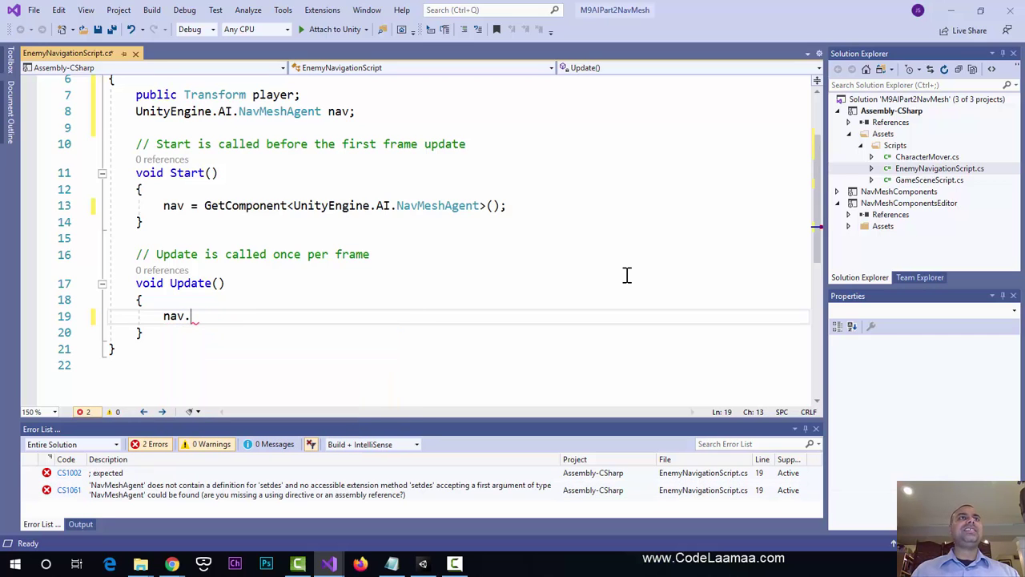
type("SetDest")
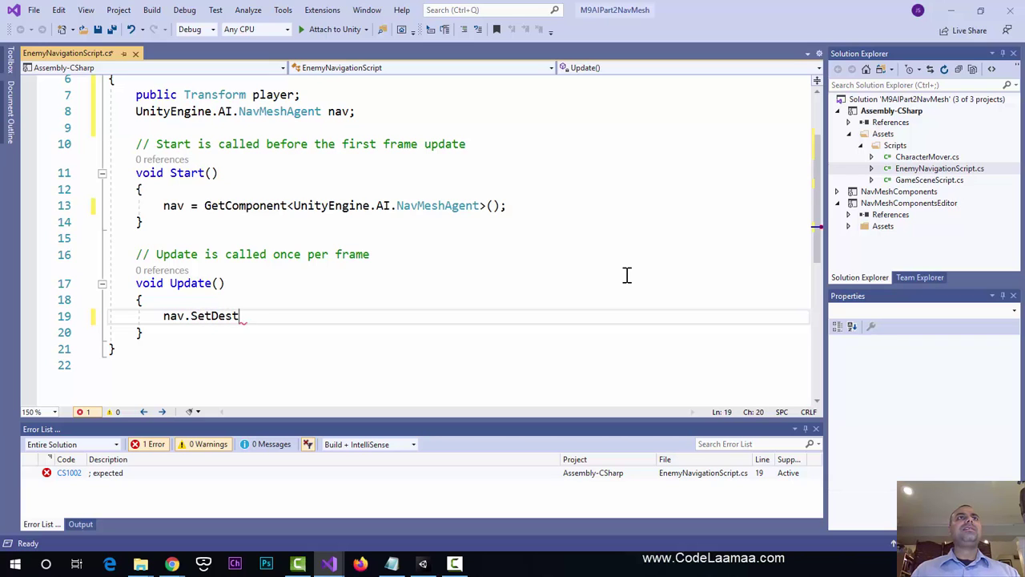
type("ination(")
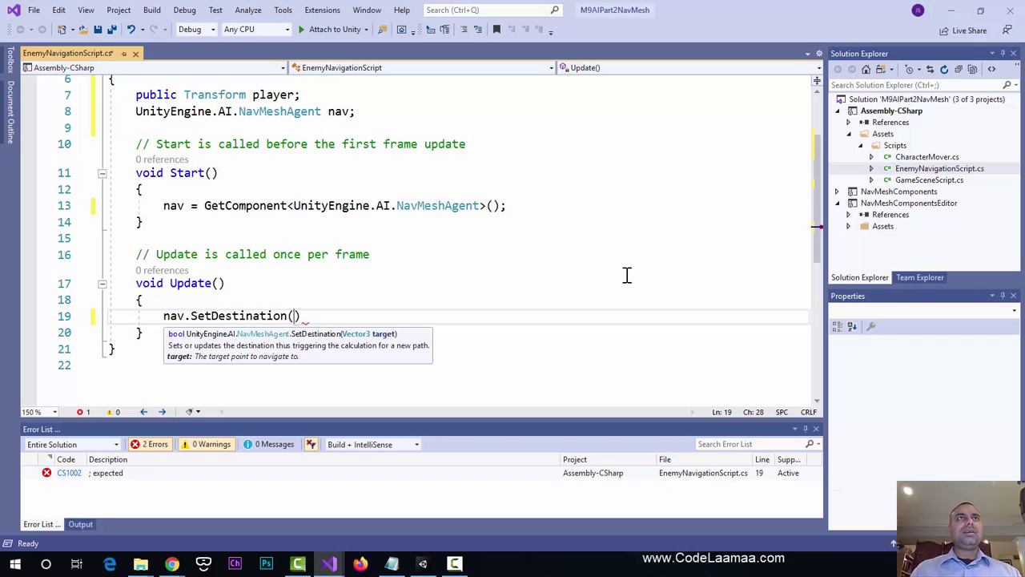
type("player.pos")
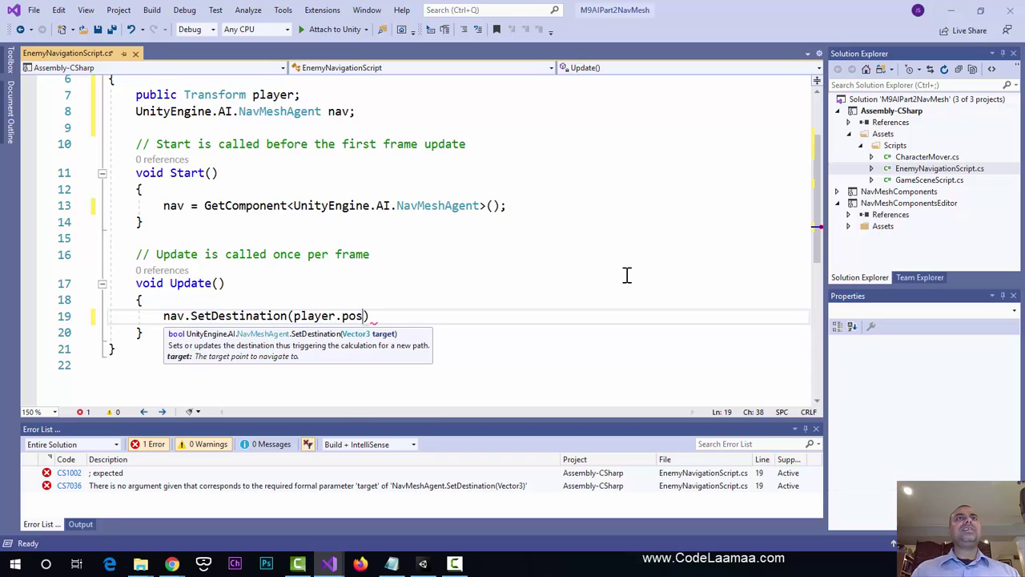
type("ition);")
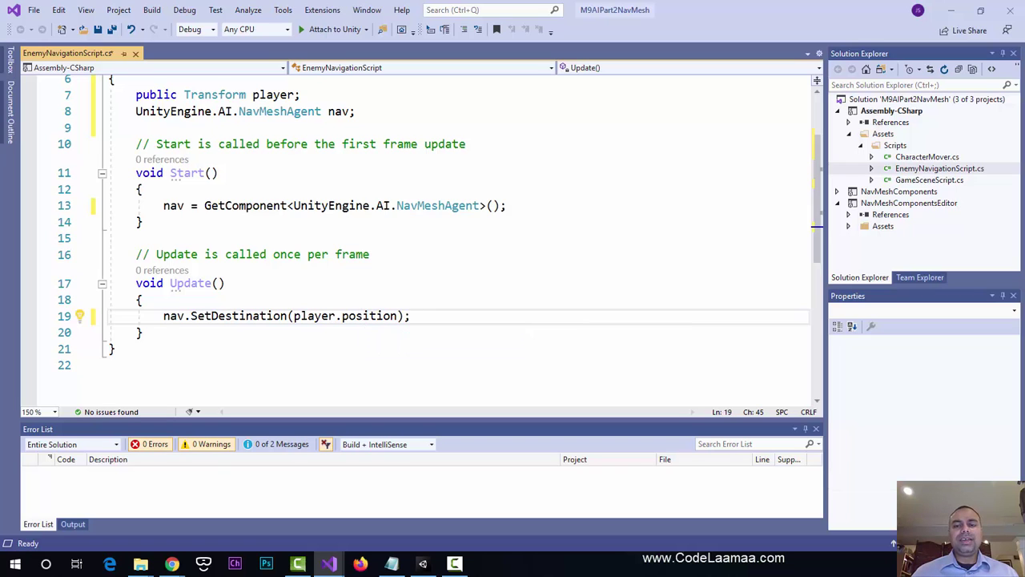
Save EnemyNavigationScript and switch back to the Unity editor.
key("alt+Tab")
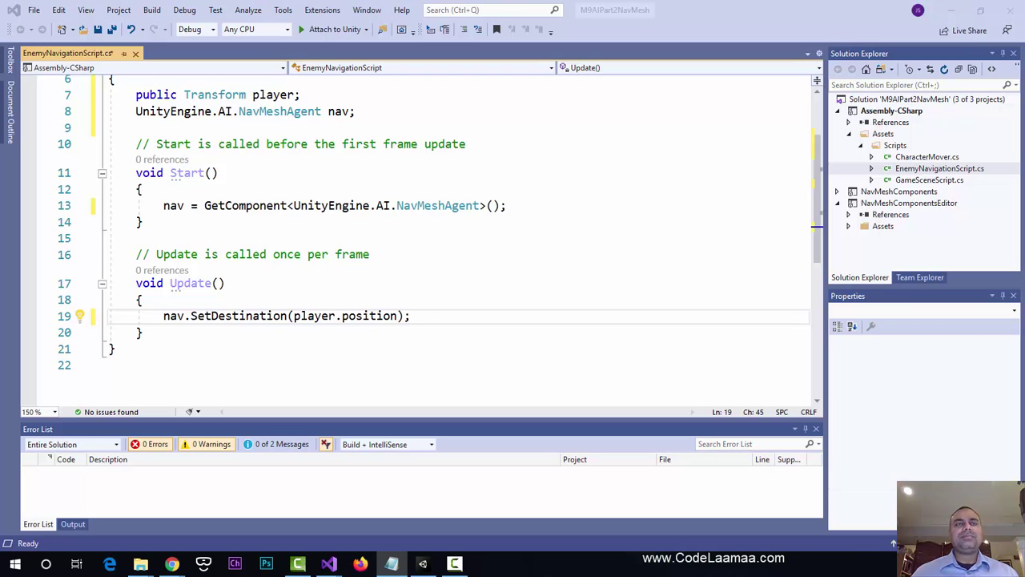
left_click(307, 240)
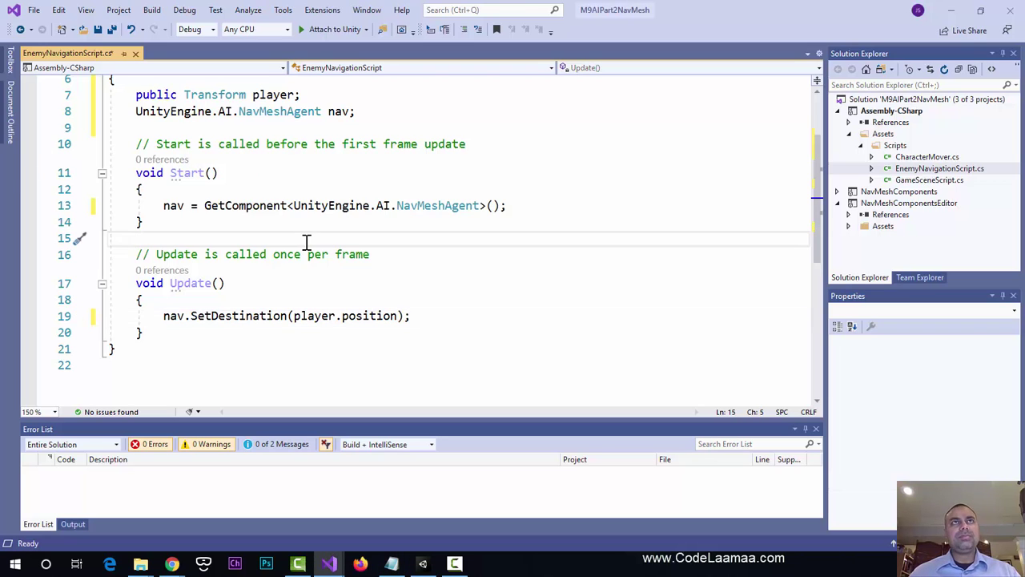
key("ctrl+s")
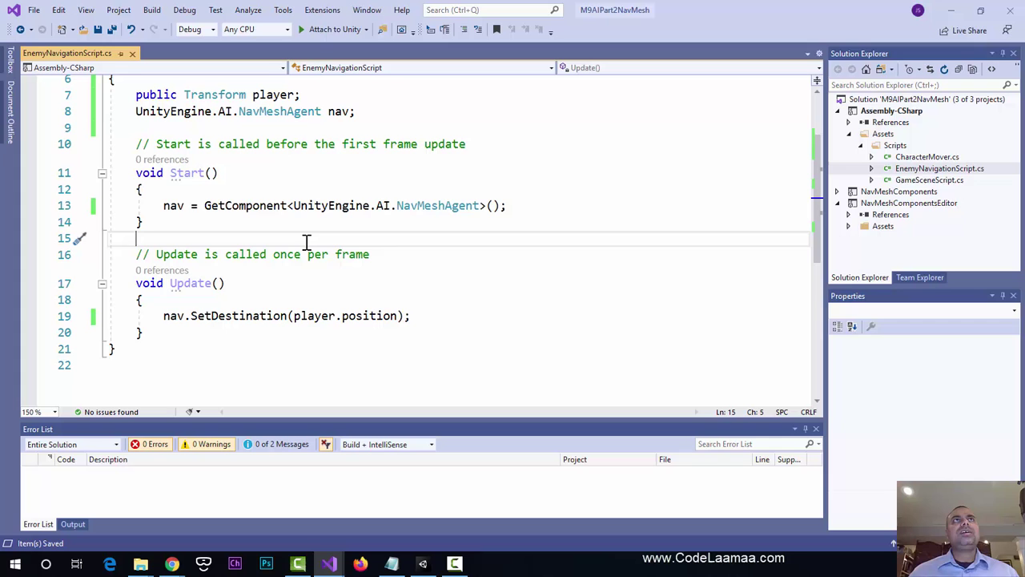
left_click(951, 10)
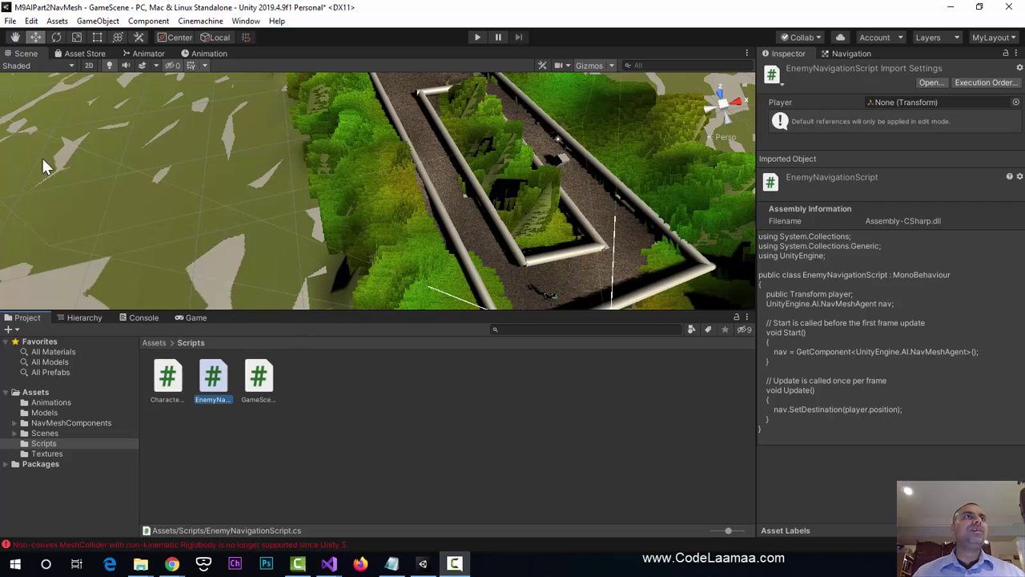
Add the Enemy Navigation Script component to the Cube in GameScene.
left_click(85, 318)
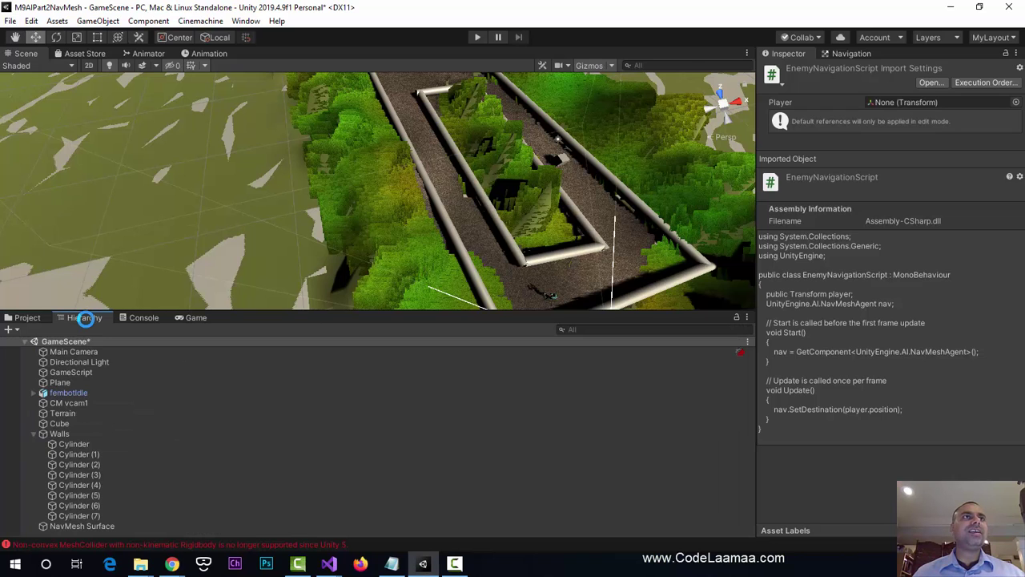
left_click(60, 423)
scroll(894, 380, "down", 10)
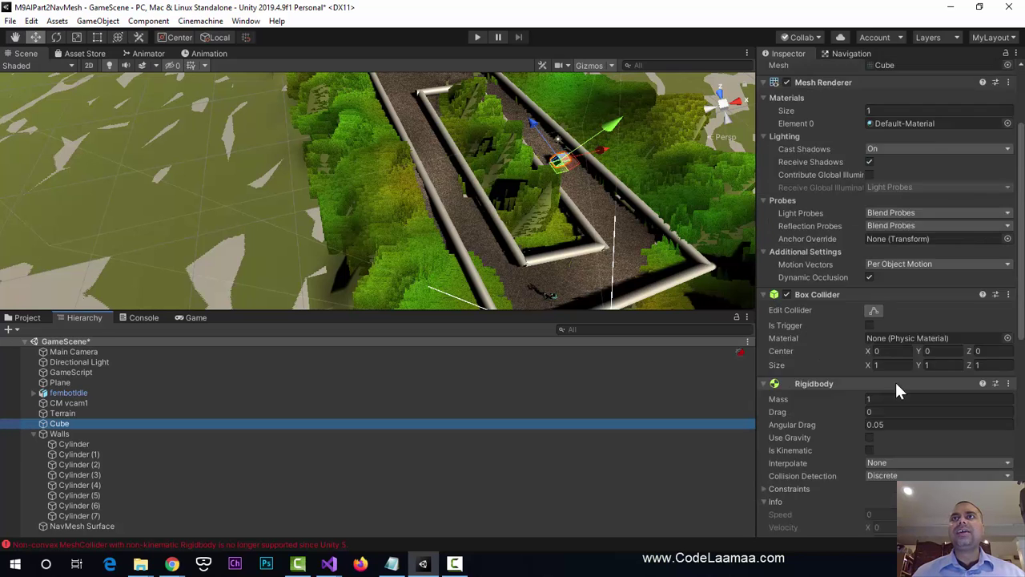
left_click(893, 520)
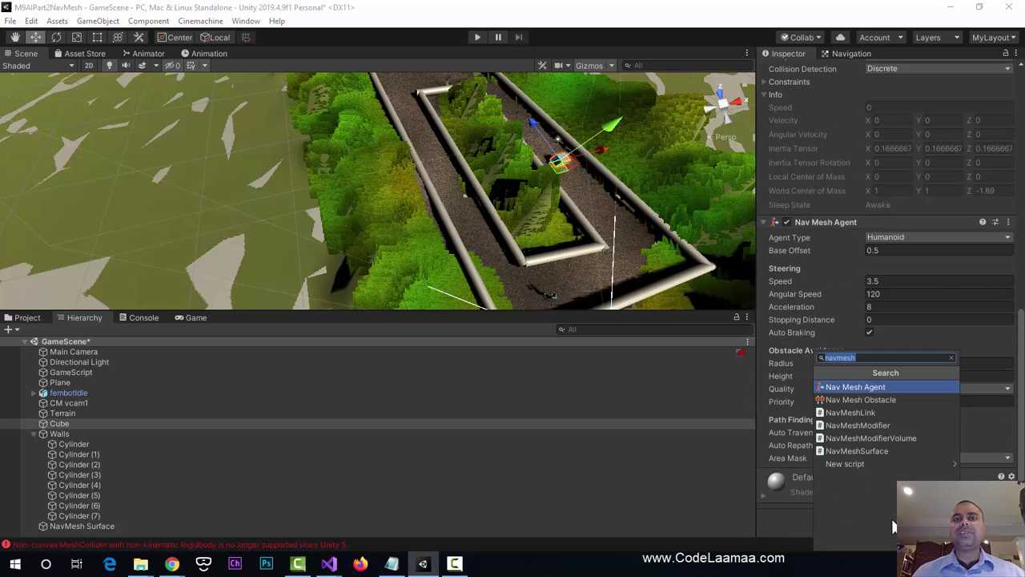
type("ene")
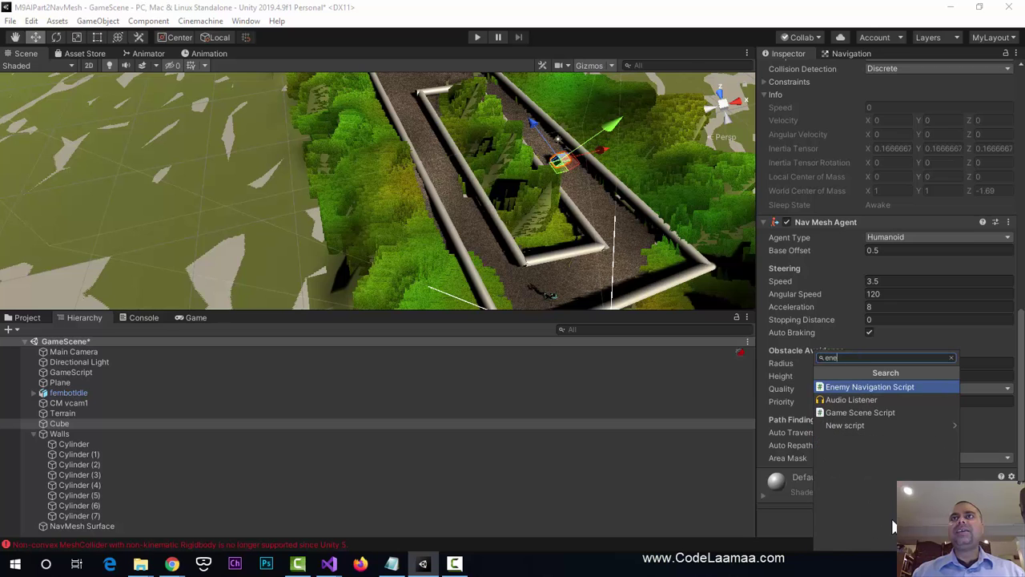
key("Return")
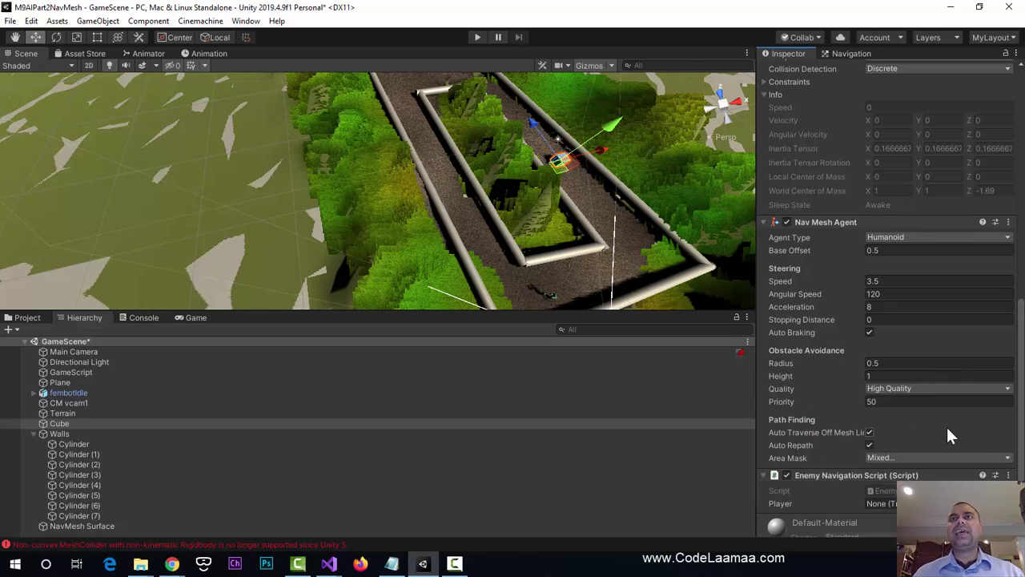
Assign fembotIdle as the Player of the Cube's Enemy Navigation Script, save the scene and collapse the Walls group.
scroll(946, 429, "down", 1)
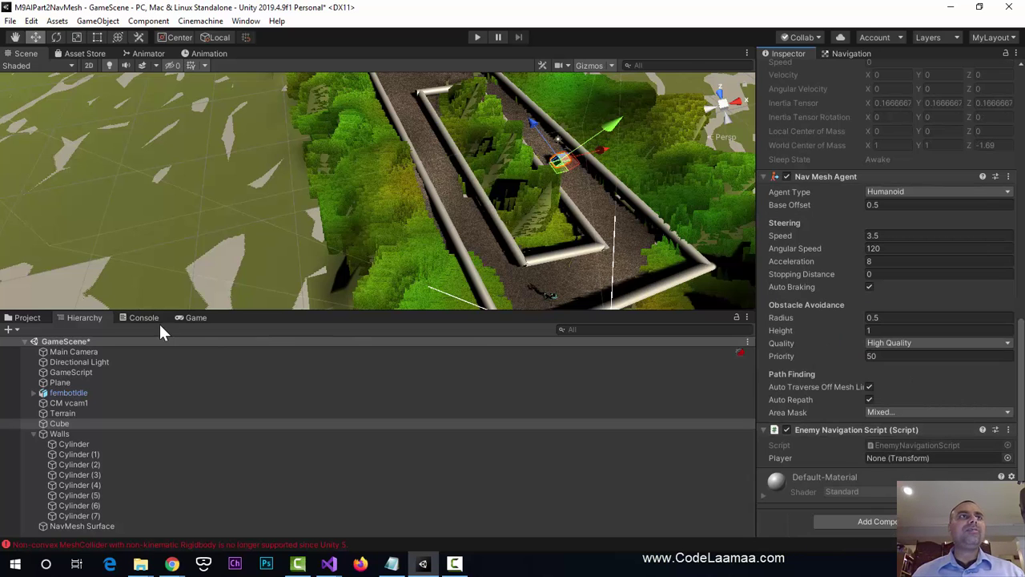
left_click_drag(69, 392, 873, 454)
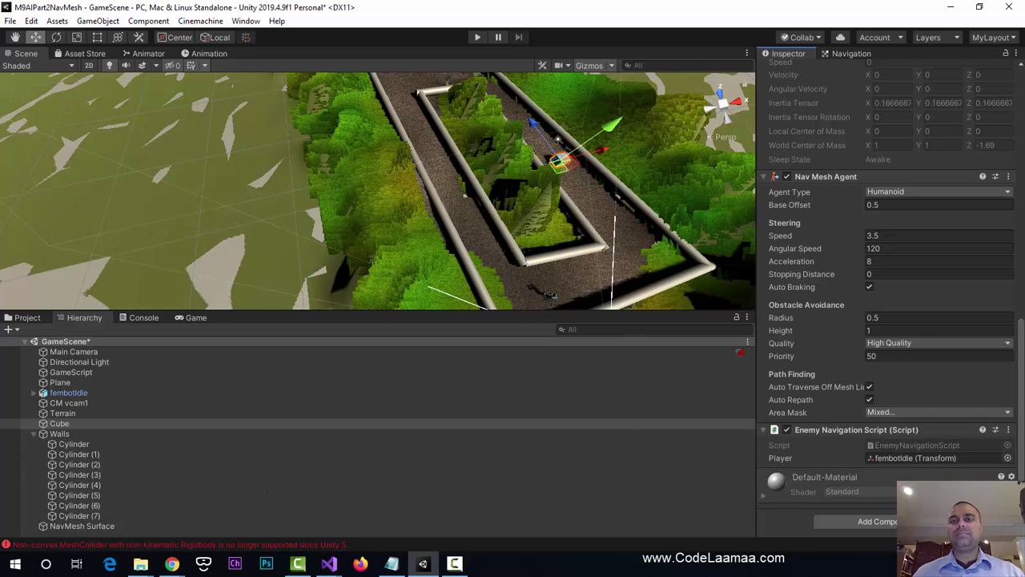
key("ctrl+s")
left_click(33, 433)
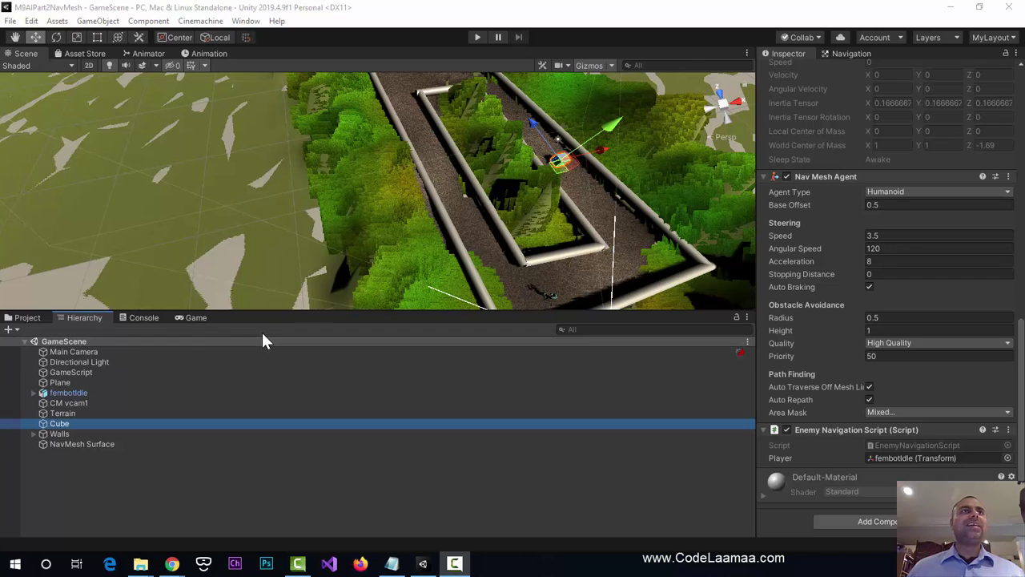
Run the scene in the Game view and walk the player character forward to test the Cube's pursuit.
left_click(197, 318)
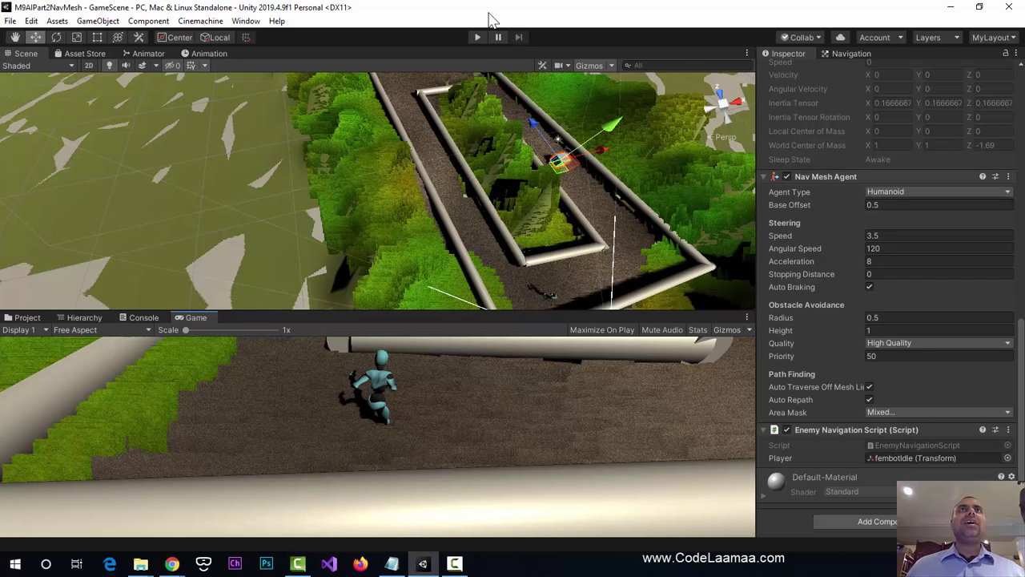
left_click(478, 37)
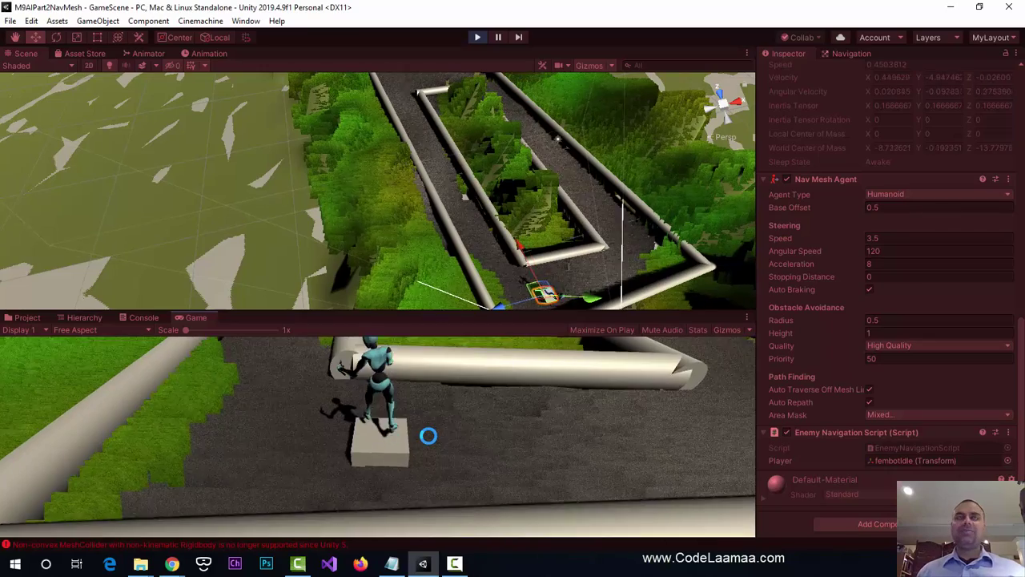
key("w")
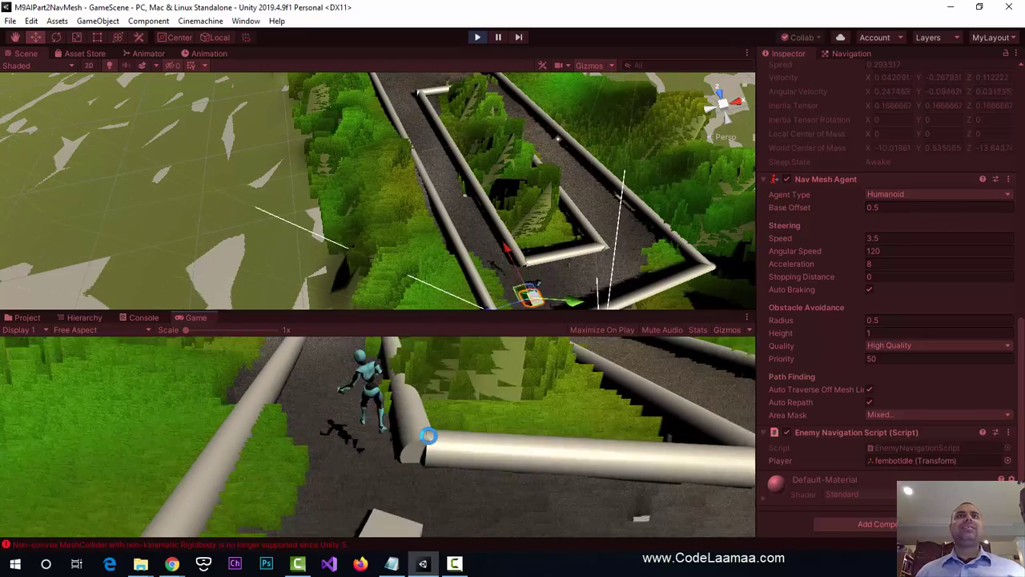